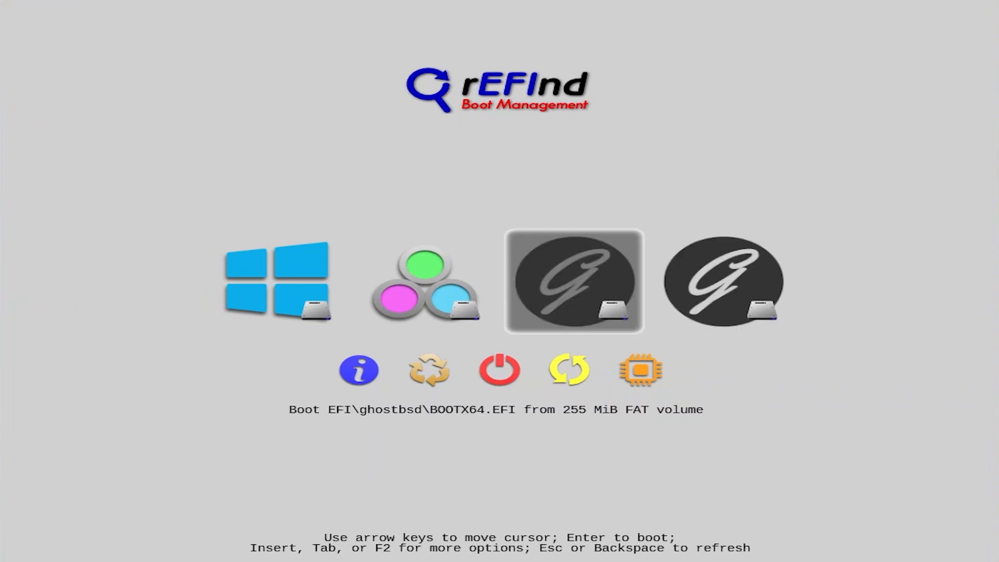
key("Left")
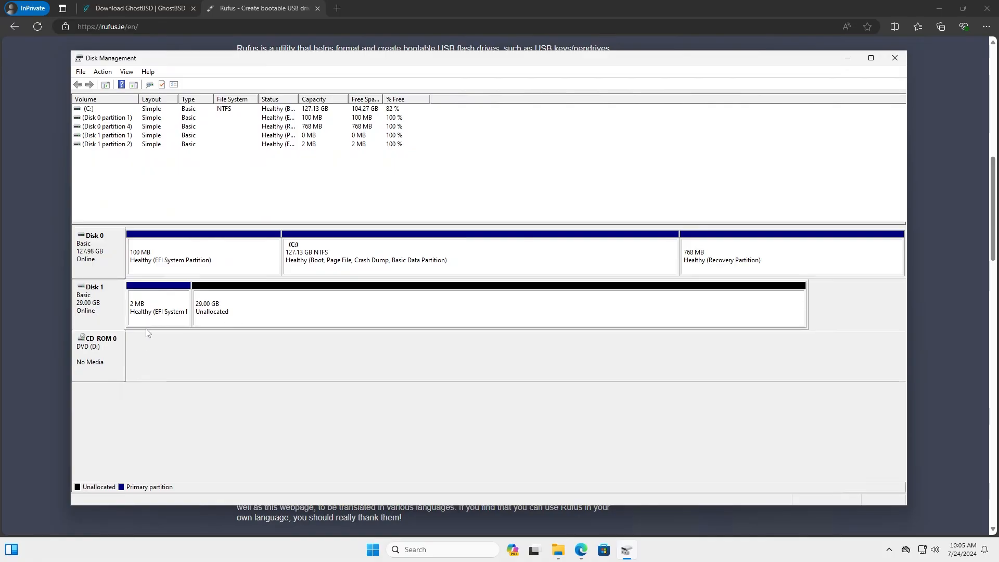
left_click(416, 247)
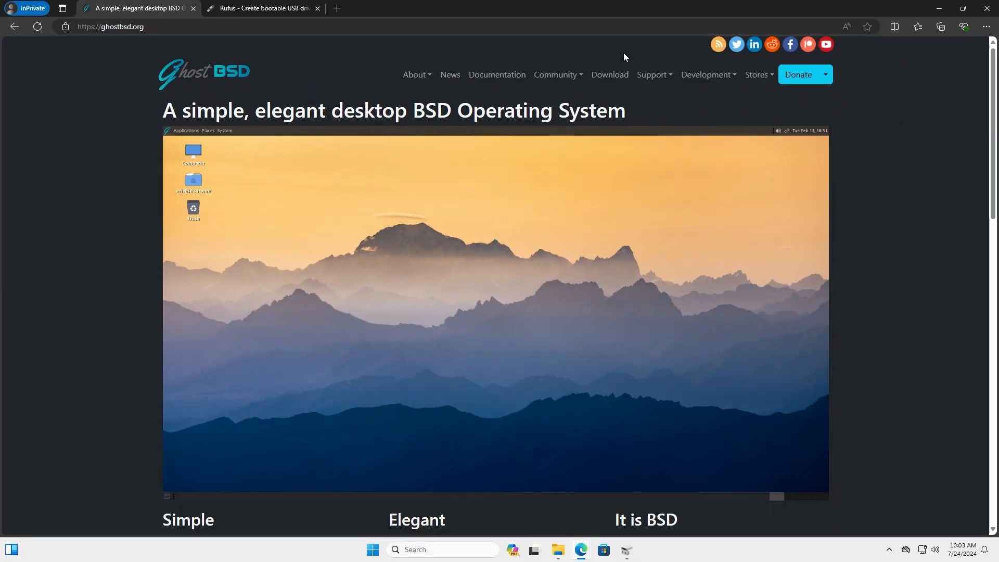
Open the GhostBSD download page and look at the direct download mirrors for GhostBSD 24.04.1.
left_click(612, 76)
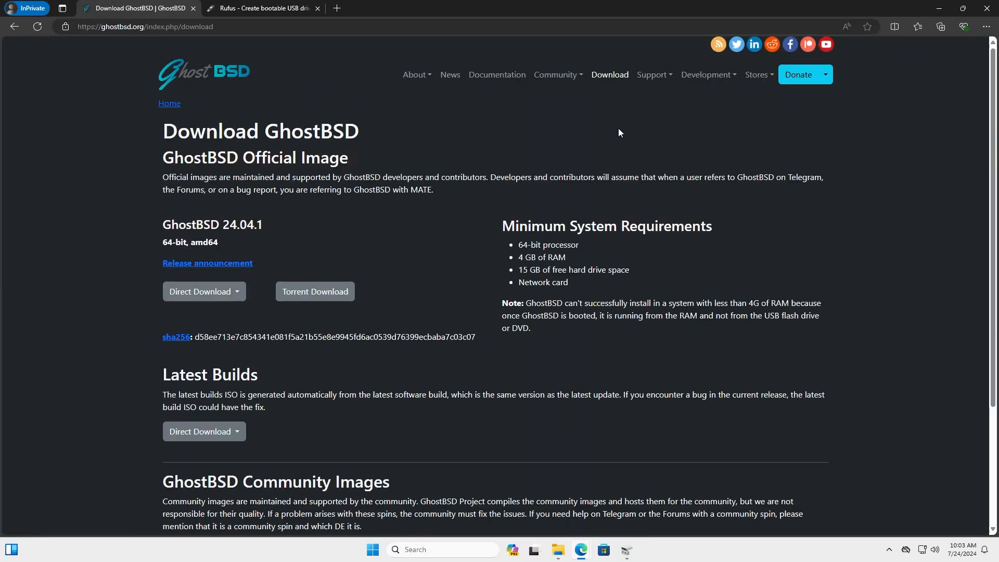
left_click(230, 293)
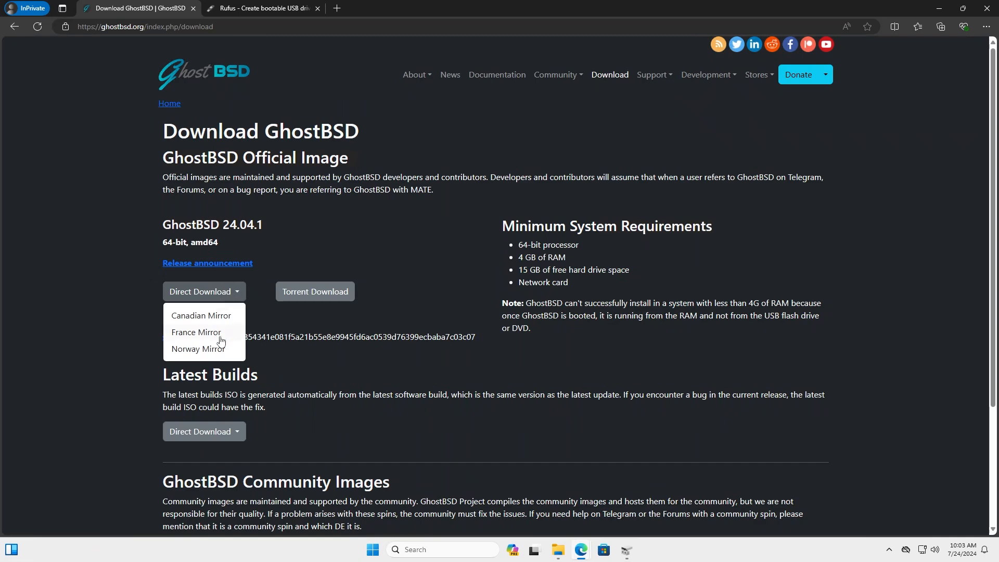
left_click(271, 315)
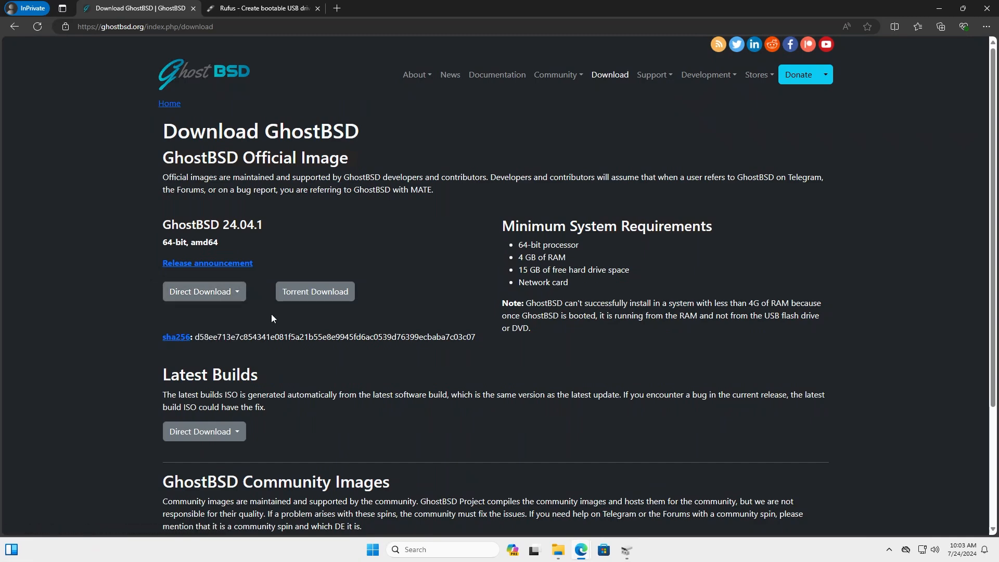
Switch to the Rufus website and find the portable rufus-4.5p.exe among the latest releases.
left_click(270, 8)
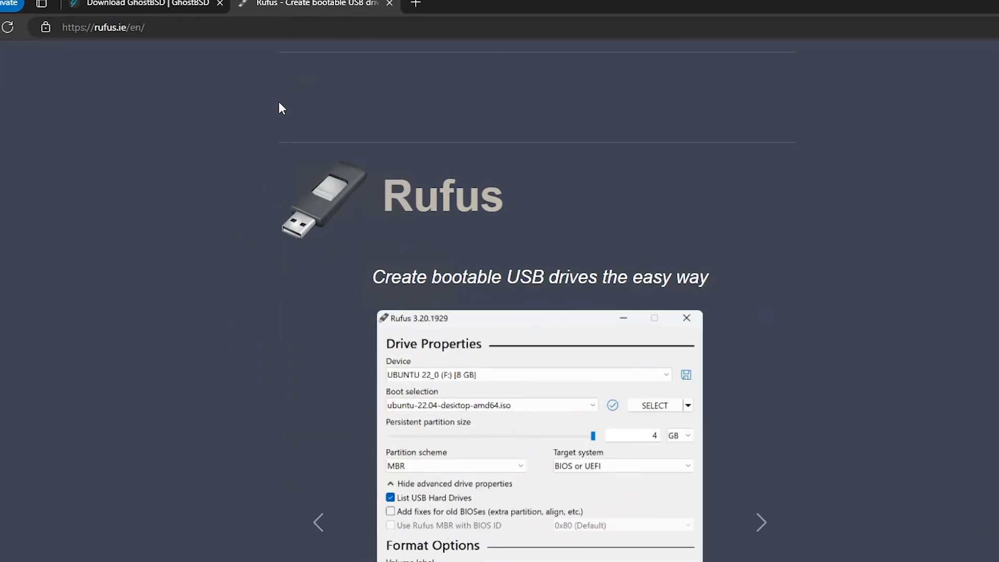
scroll(256, 313, "down", 5)
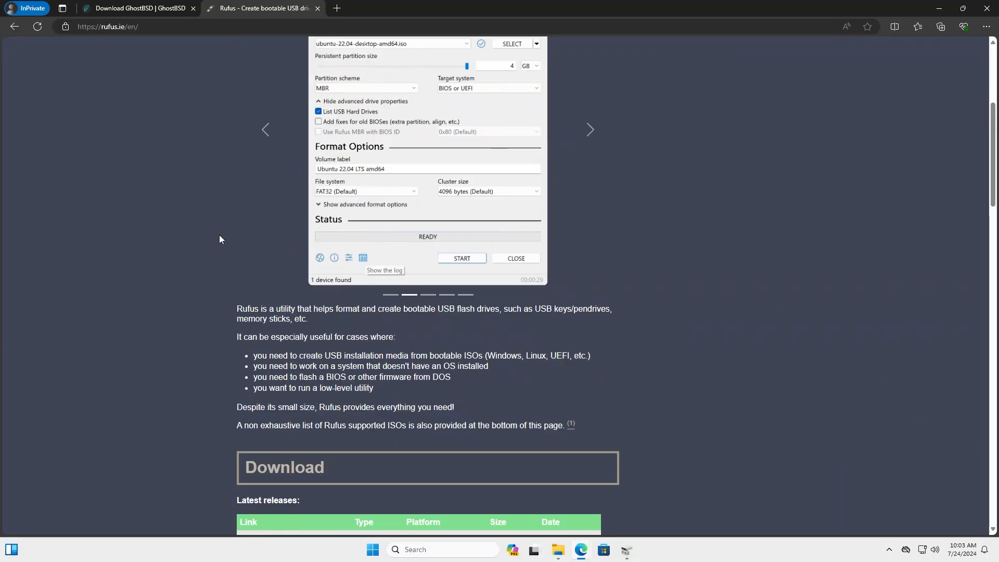
scroll(219, 235, "down", 5)
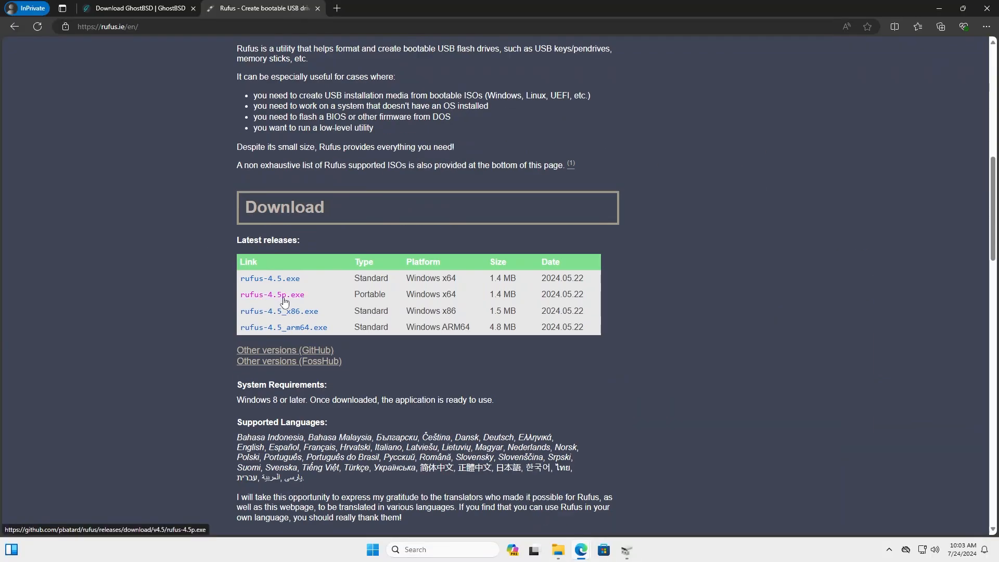
Launch rufus-4.5p from the Downloads folder and accept its startup prompts.
left_click(558, 550)
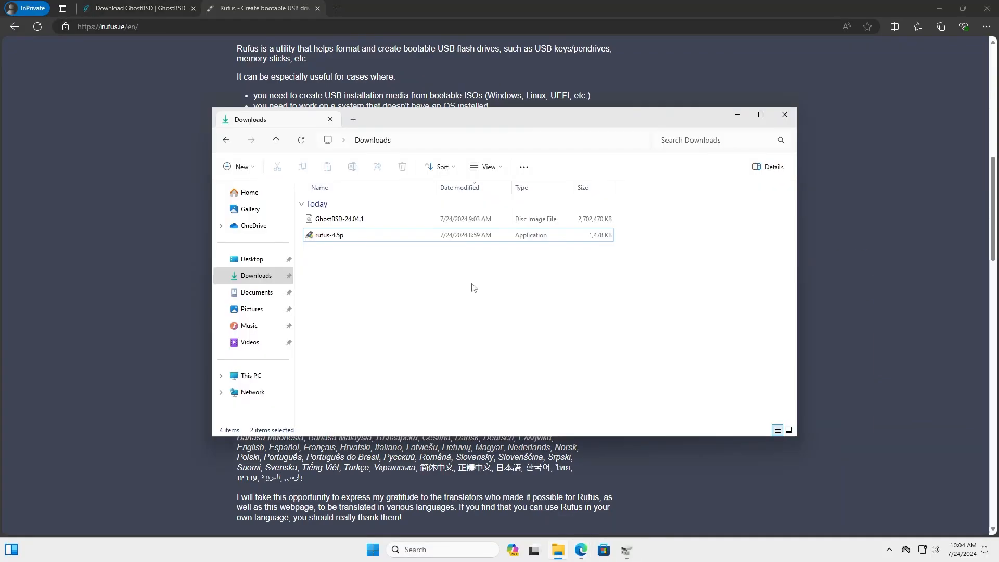
double_click(334, 237)
left_click(439, 363)
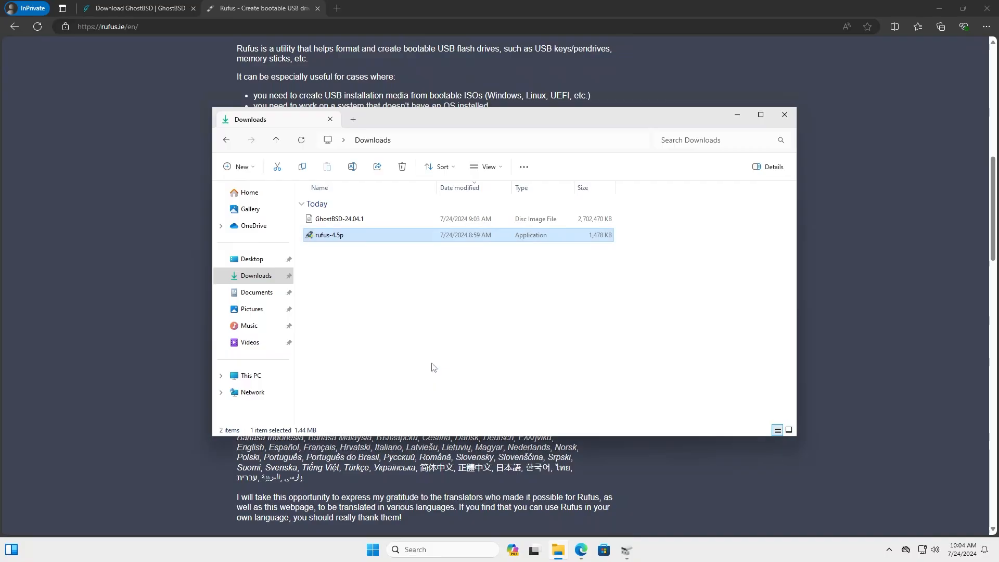
left_click(546, 287)
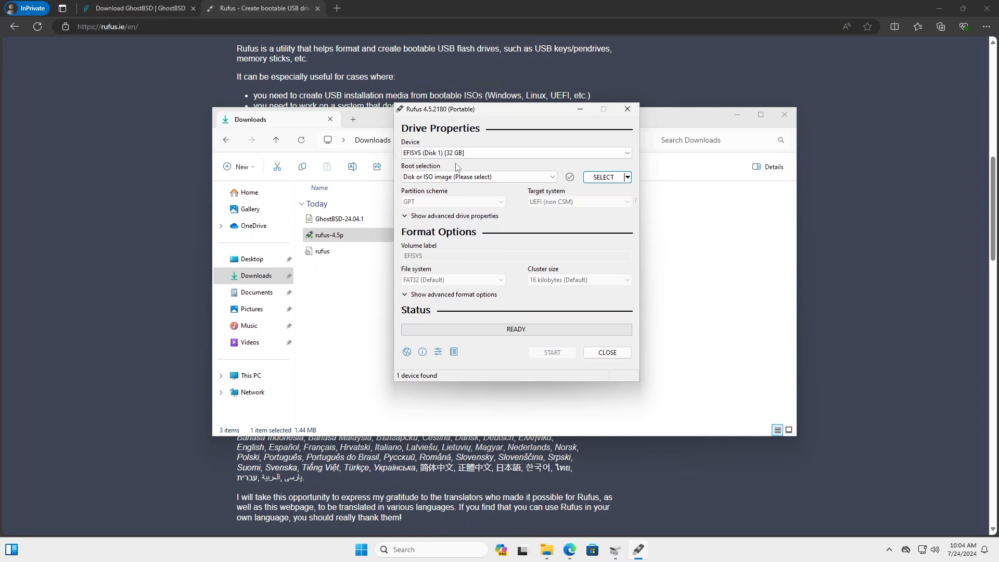
Choose the GhostBSD-24.04.1 ISO as the boot image and accept the DD image writing mode.
left_click(609, 179)
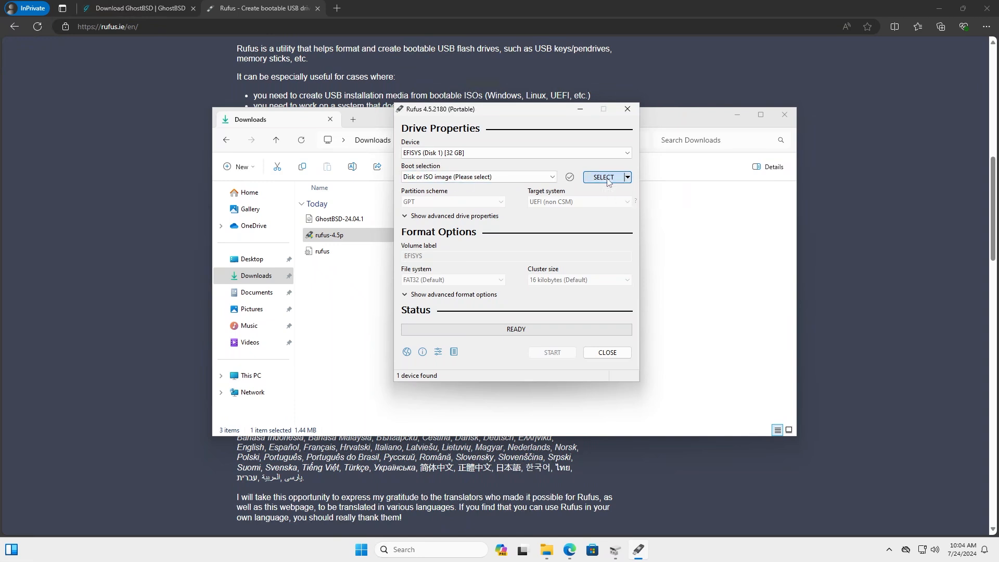
double_click(516, 218)
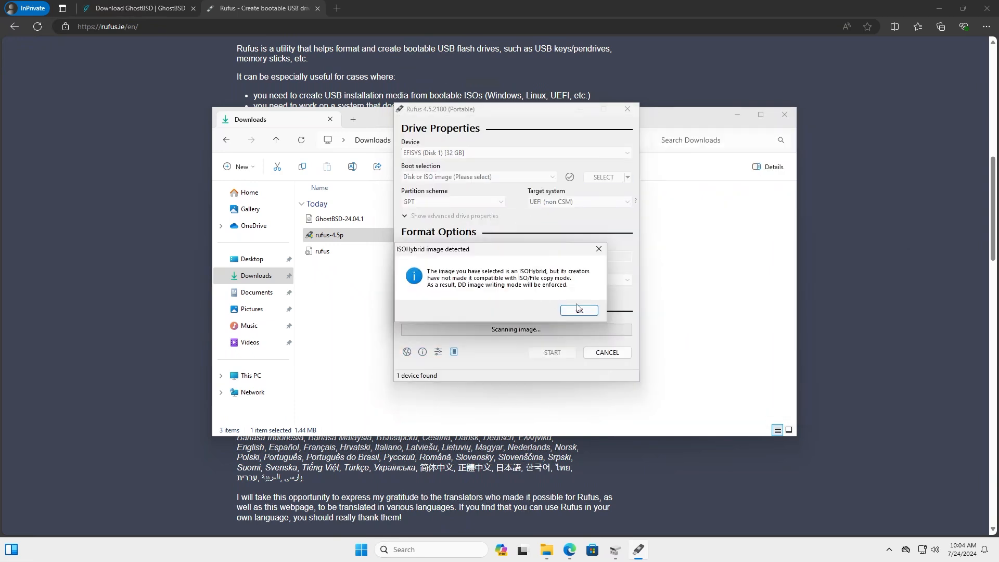
left_click(579, 311)
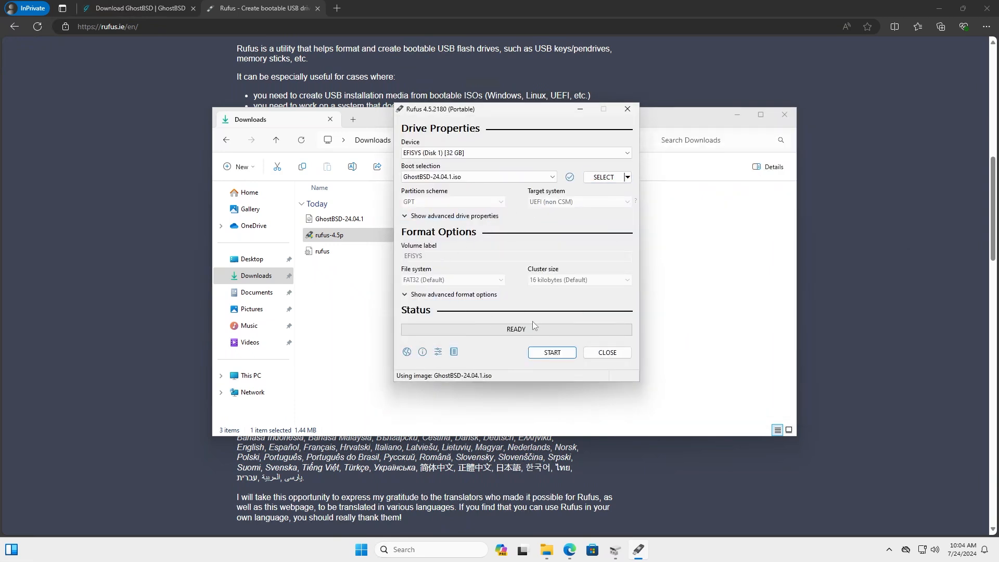
Write the GhostBSD image to the 32 GB USB drive, agreeing to erase its data, and close Rufus.
left_click(551, 354)
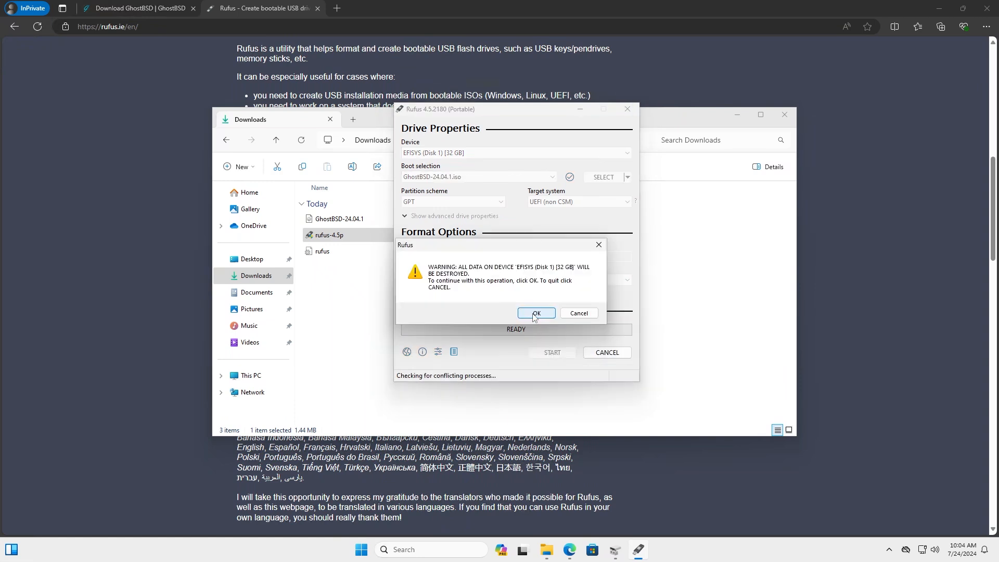
left_click(536, 313)
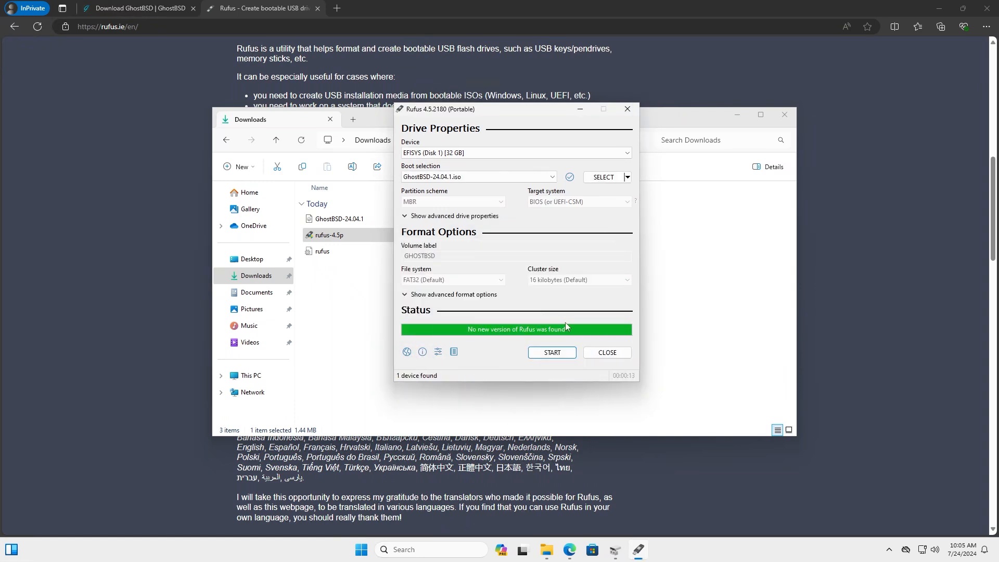
left_click(608, 352)
In Disk Management, shrink the C: volume on Disk 0 by 40000 MB to free up space.
left_click(626, 556)
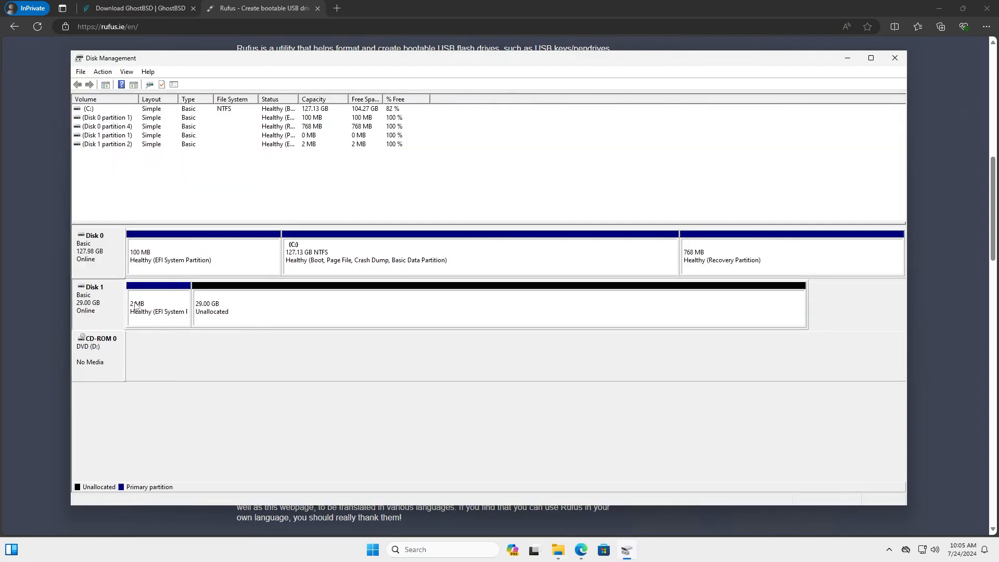
left_click(416, 248)
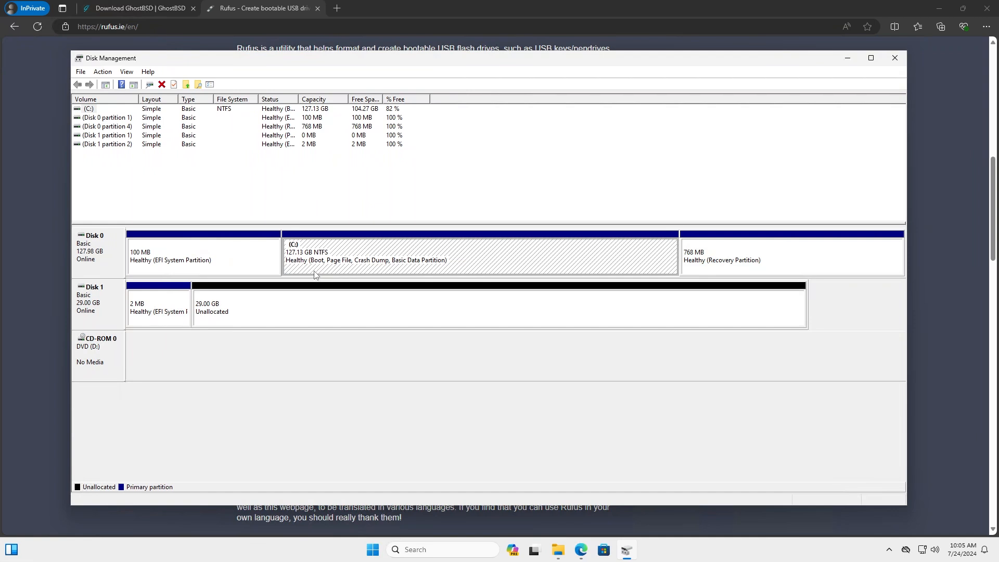
right_click(516, 258)
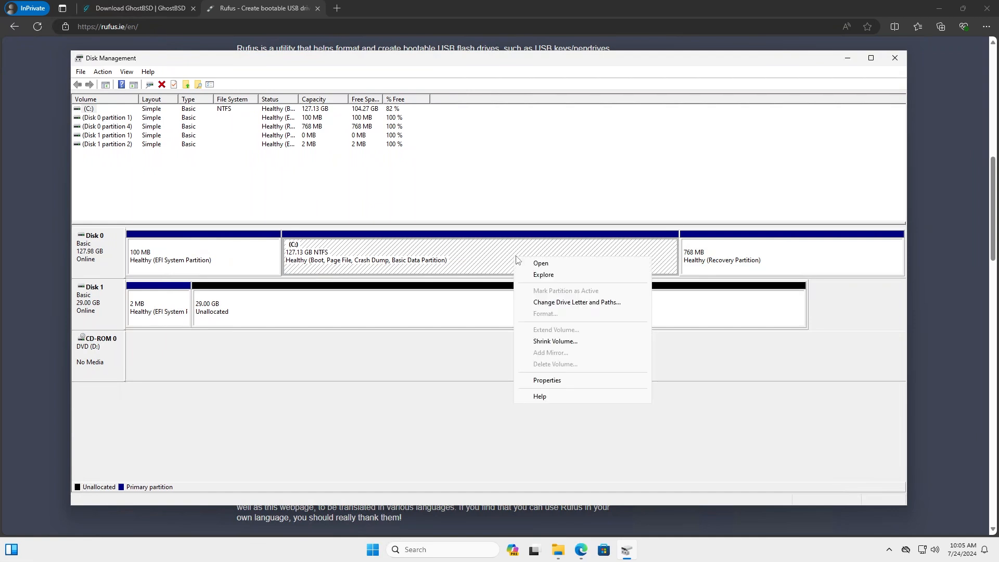
left_click(556, 341)
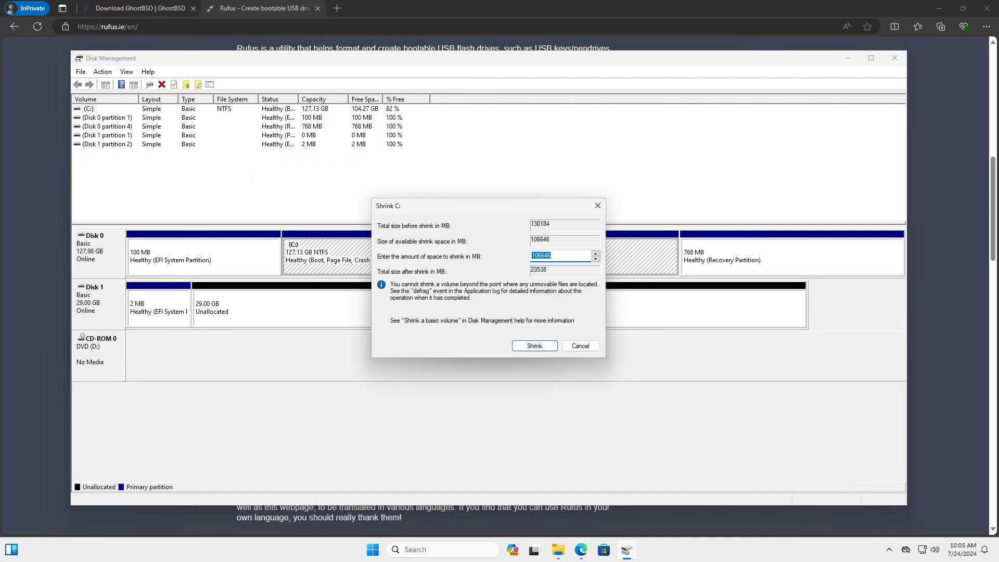
type("40000")
left_click(534, 346)
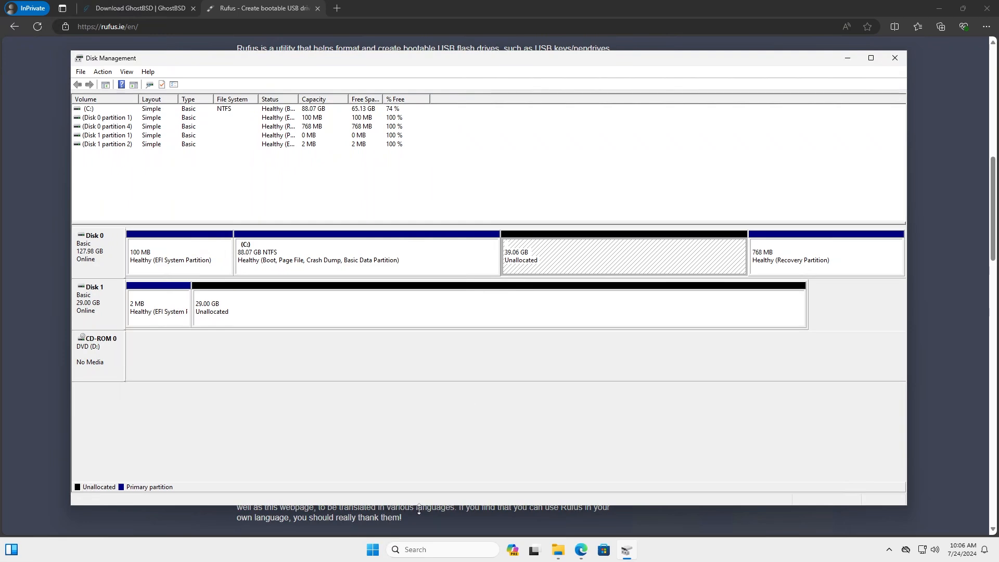
Restart into the GhostBSD live system and go through the graphics driver options for starting the desktop.
left_click(373, 549)
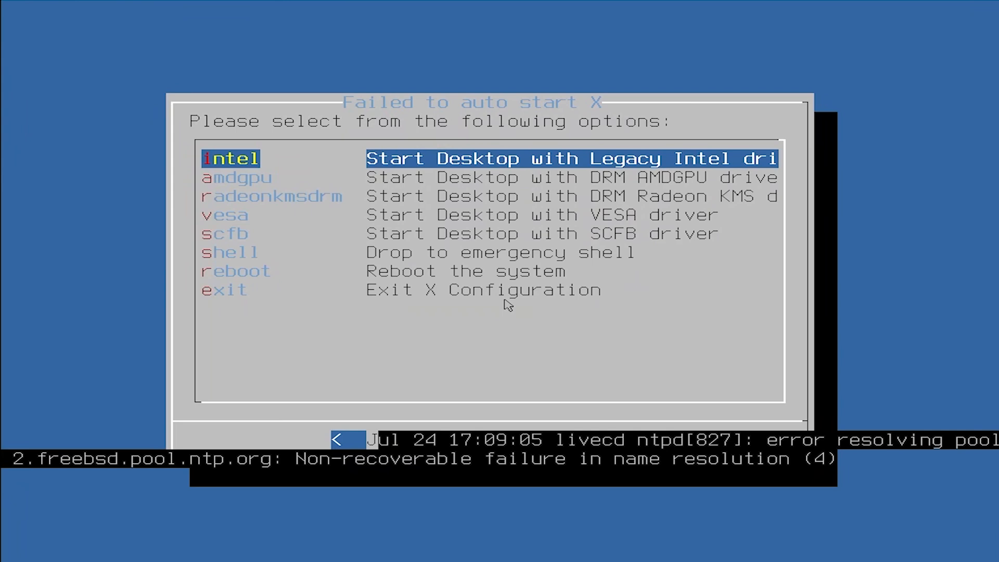
key("Down")
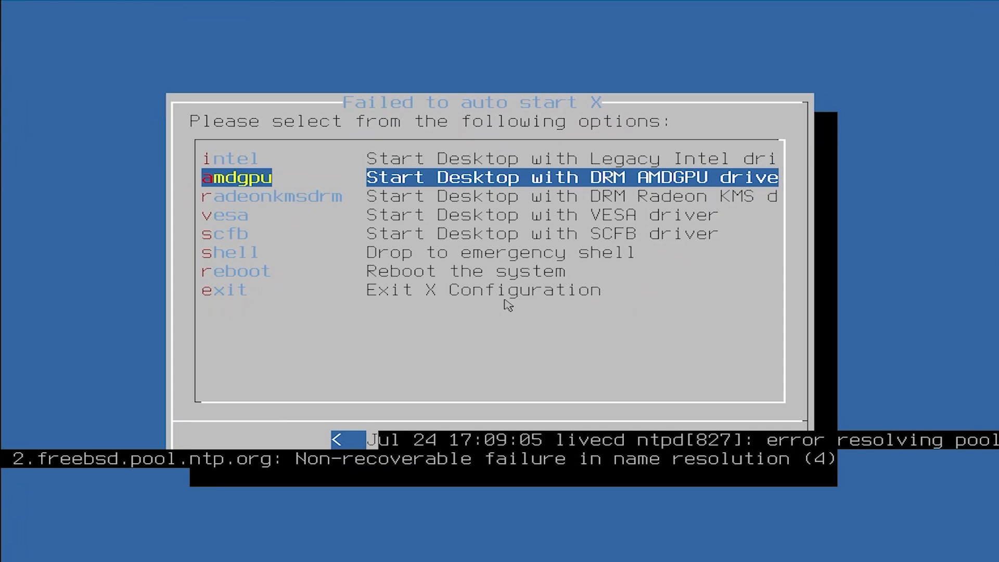
key("Down")
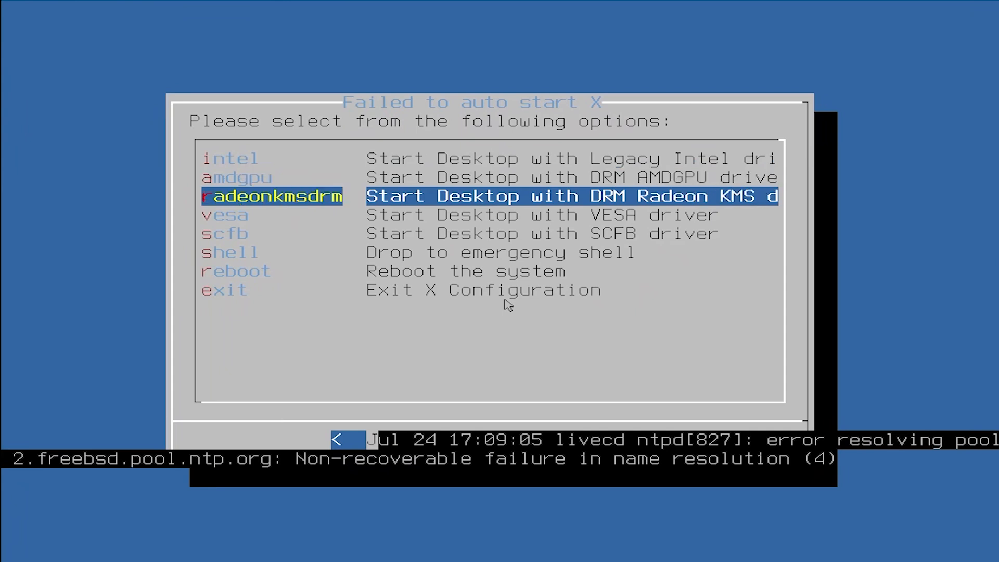
key("Down")
key("Down")
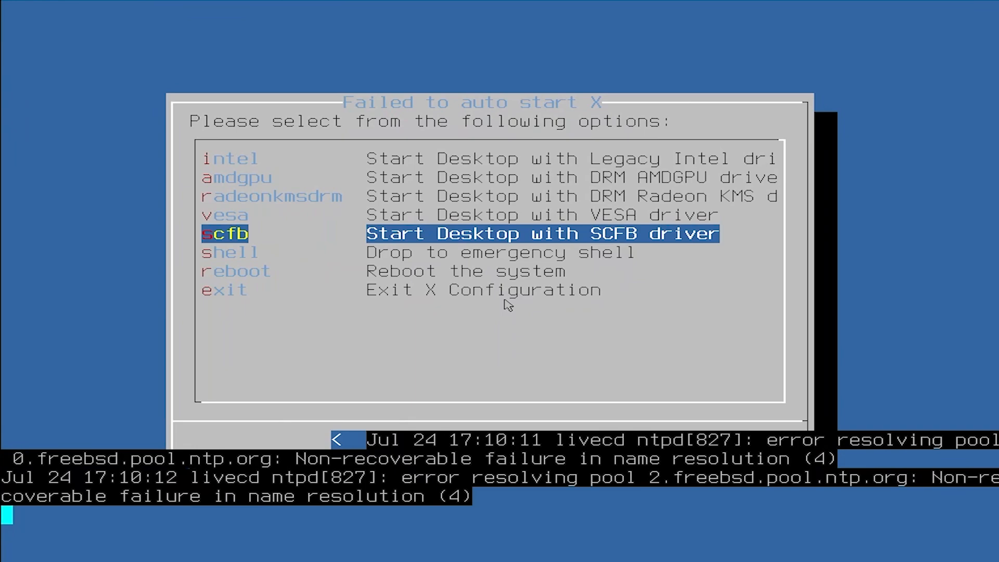
key("Up")
key("Up")
key("Up")
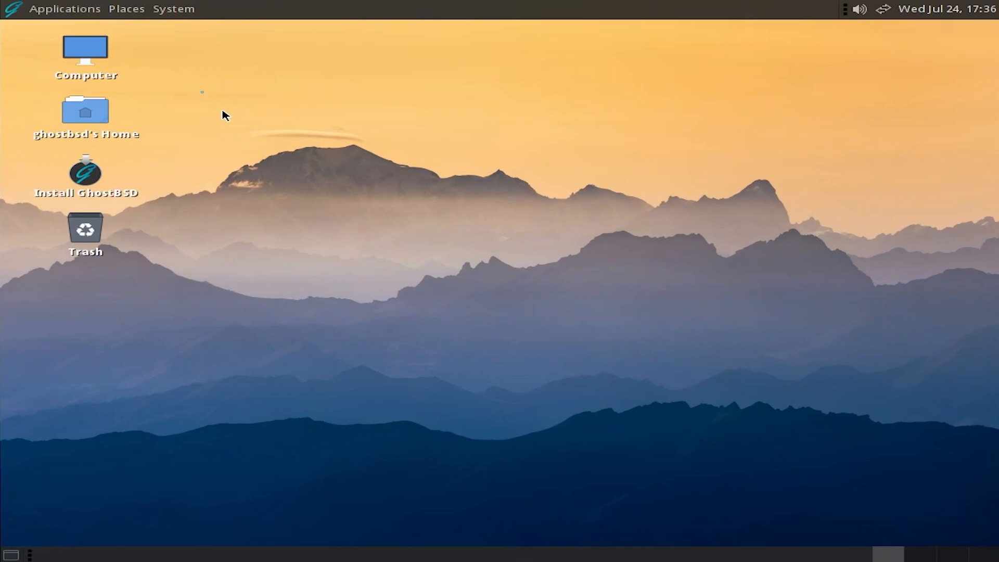
Open MATE Terminal on the live desktop and switch to the root account with su -.
left_click(66, 9)
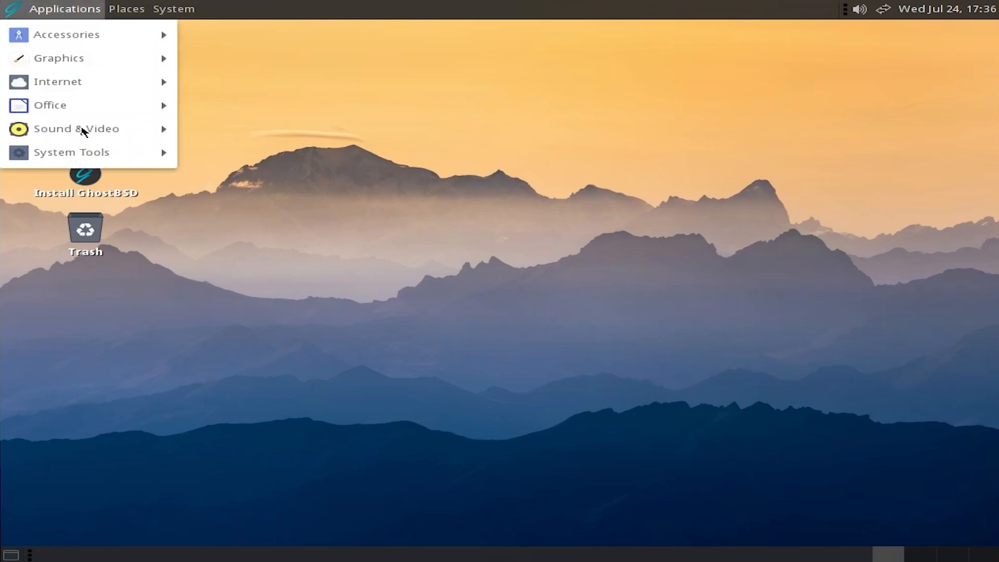
mouse_move(83, 154)
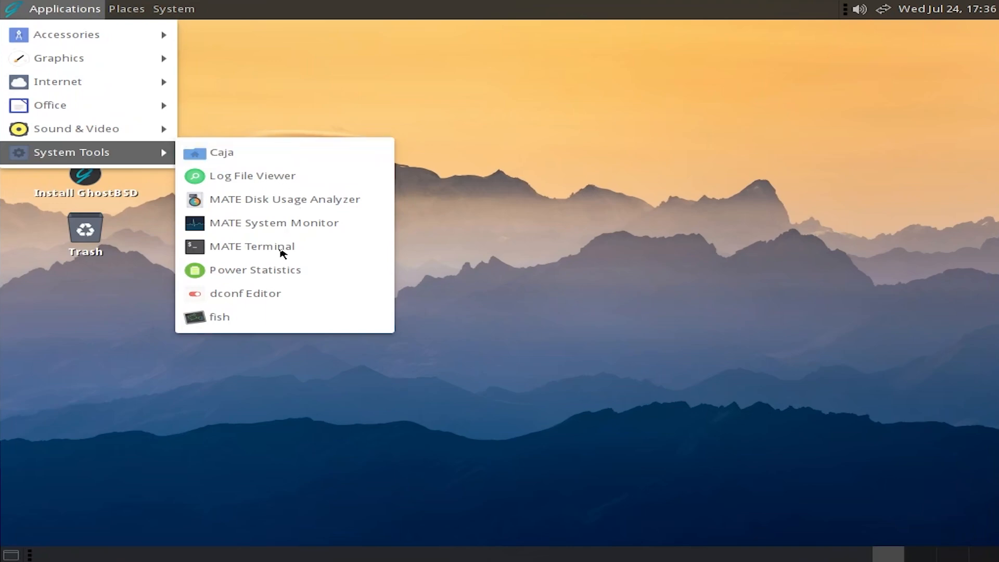
left_click(281, 248)
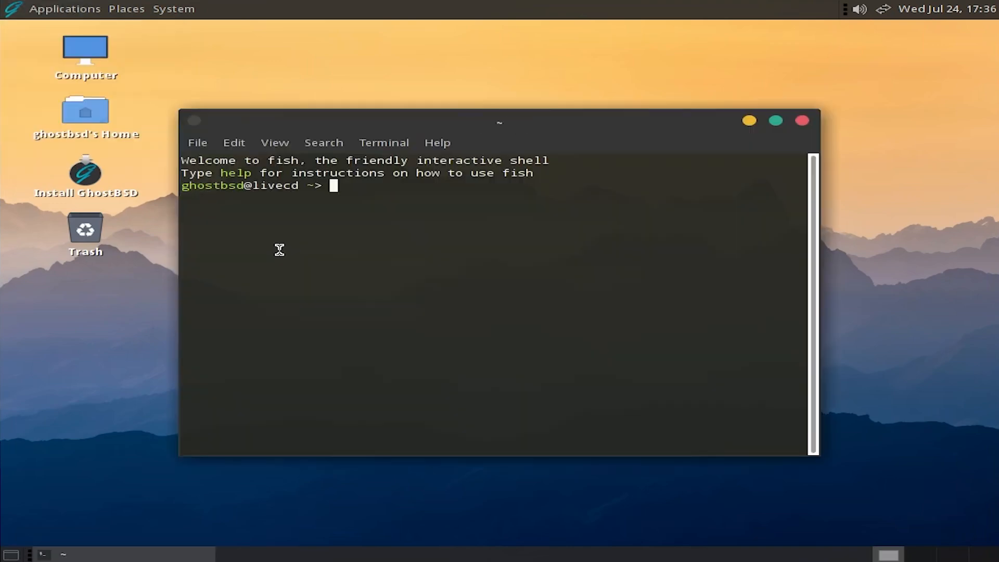
type("su -")
key("Return")
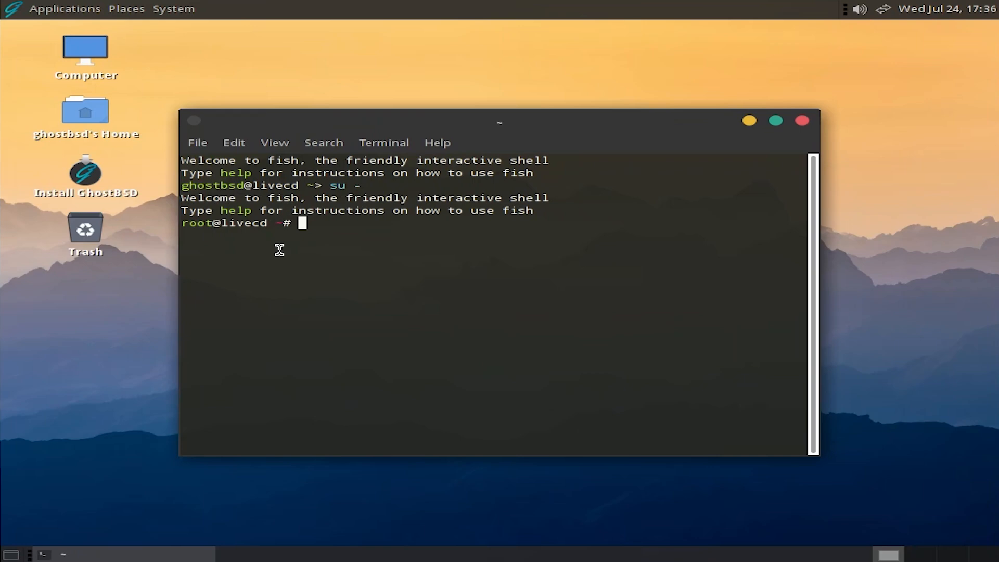
List the partitions of all disks with gpart show and examine the da0 and da1 entries.
type("gpart show")
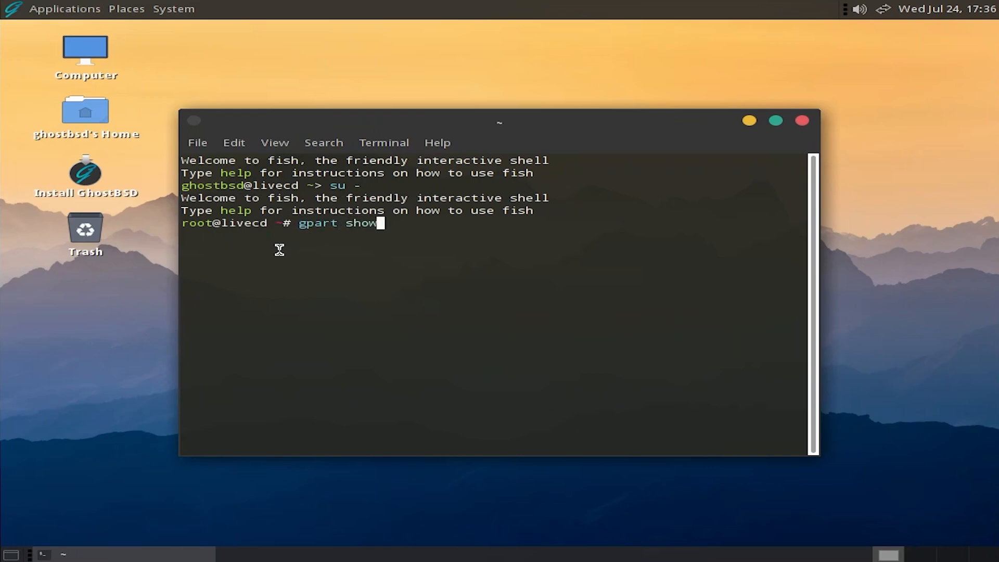
key("Return")
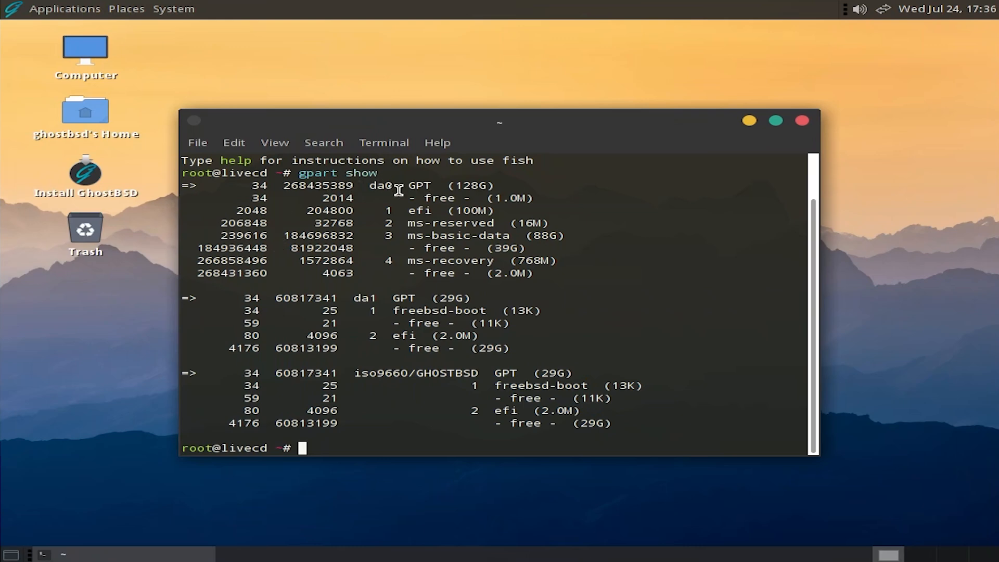
left_click_drag(393, 187, 182, 184)
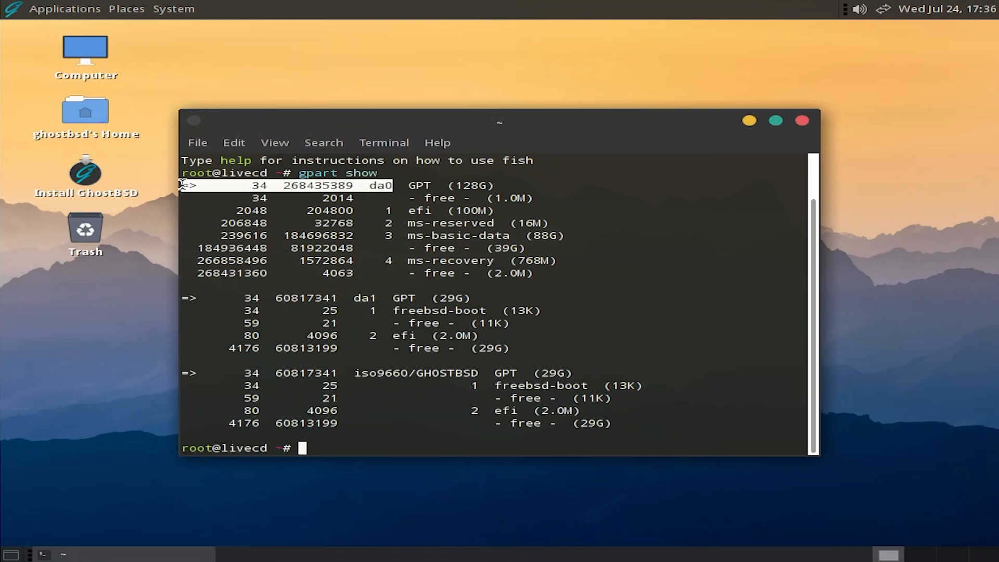
left_click(312, 200)
left_click_drag(385, 298, 355, 300)
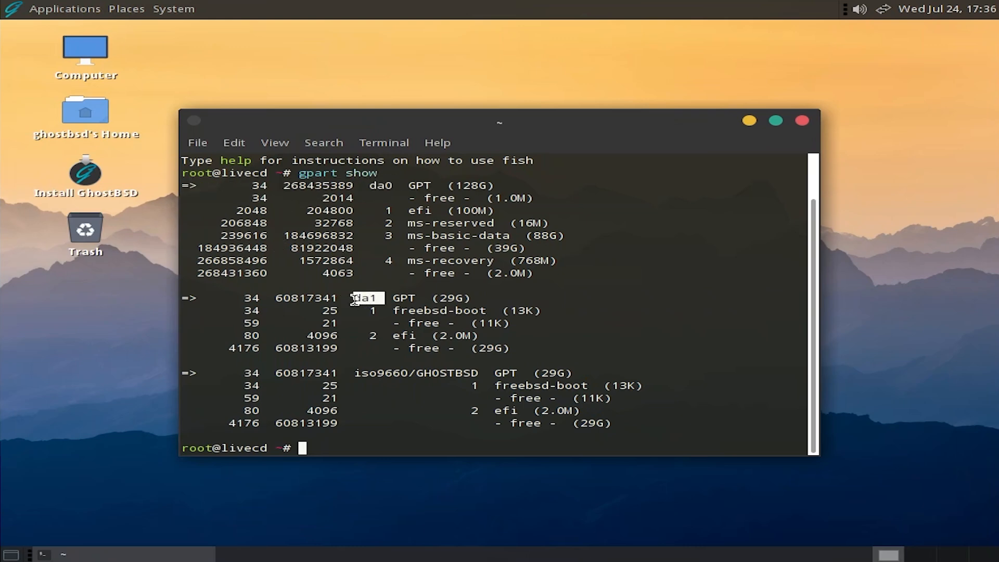
left_click(367, 248)
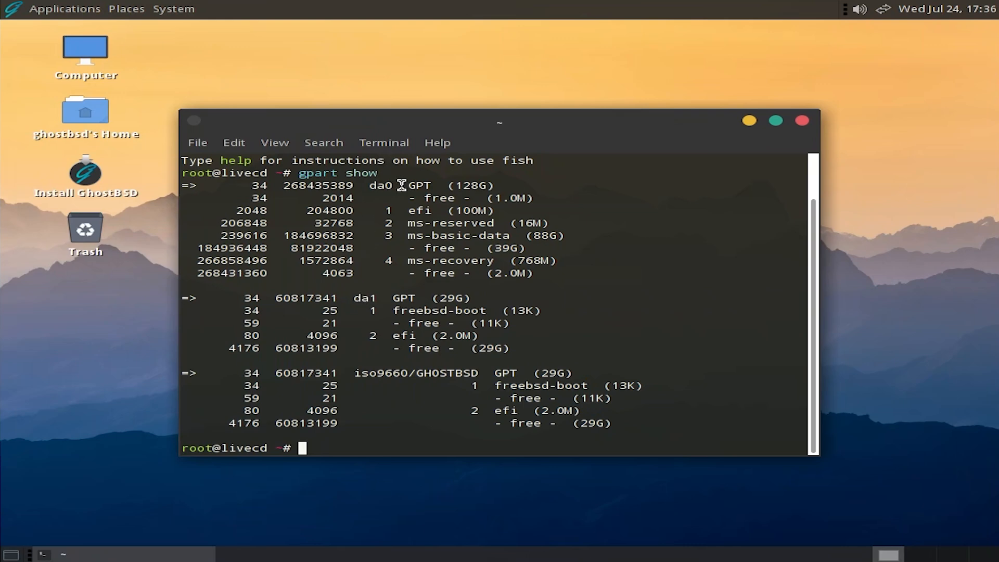
Examine the da0 rows for the ms-basic-data partition, the free space and the efi partition in the gpart listing.
left_click_drag(577, 234, 186, 235)
left_click(484, 237)
left_click_drag(546, 248, 182, 244)
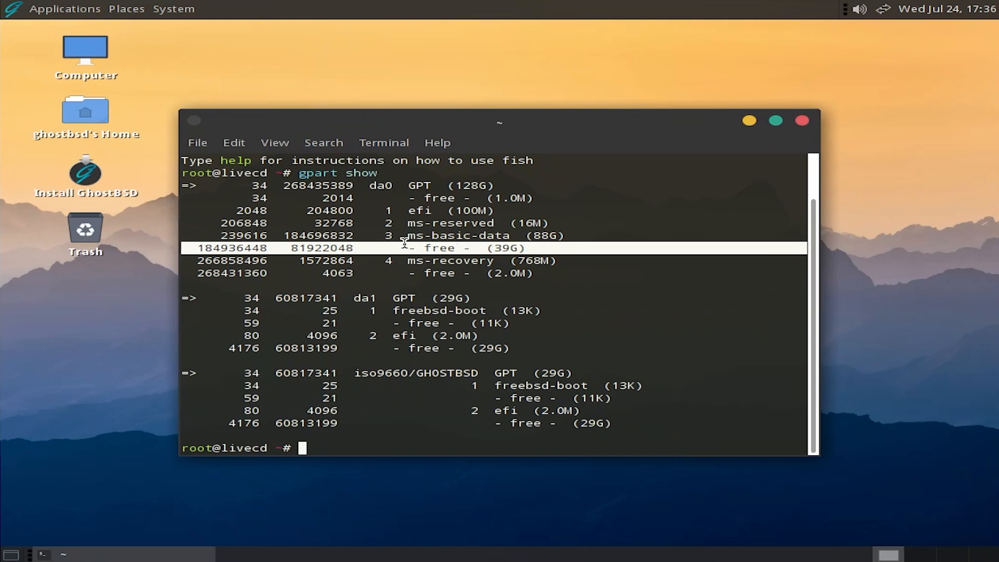
left_click(443, 252)
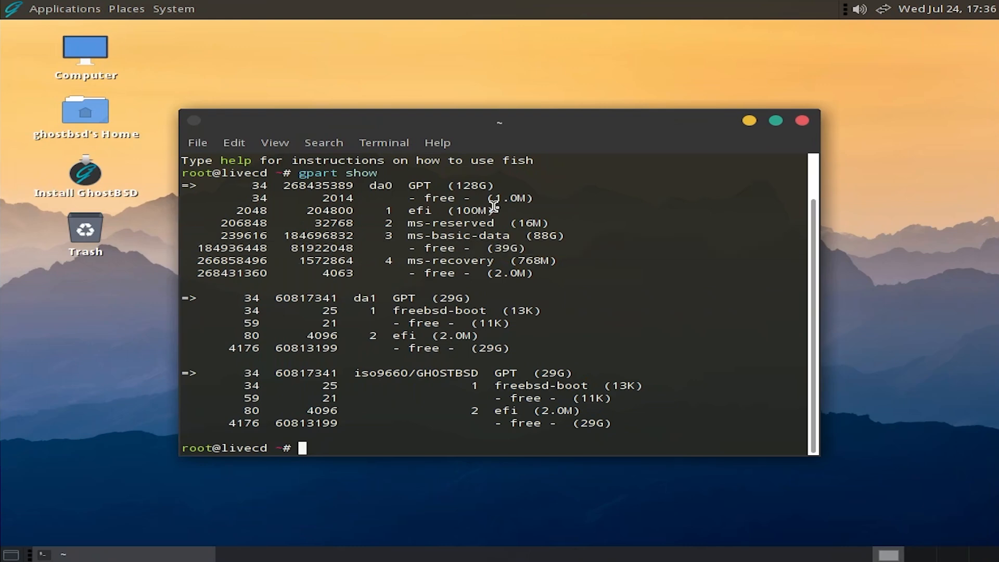
left_click_drag(507, 210, 182, 212)
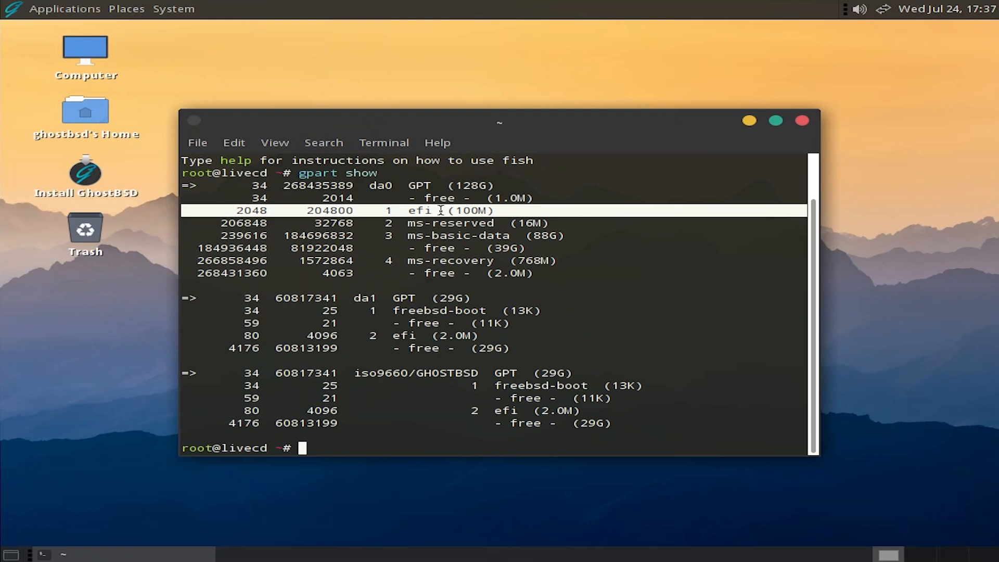
Change the type of partition 1 on da0 to ms-basic-data with gpart modify and list the partitions again.
type("gpart modify -i 1 -t ms-basic-data da0")
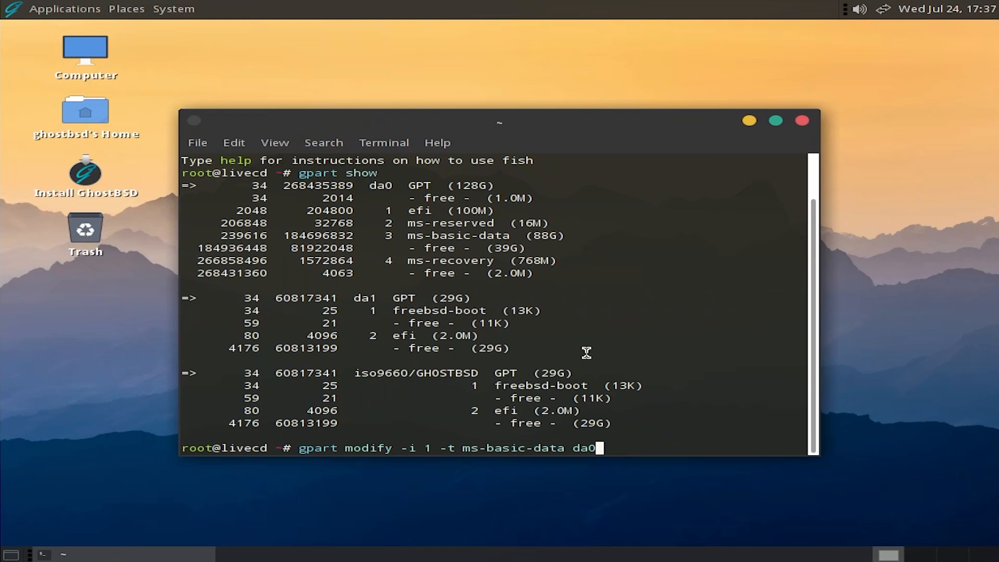
key("Return")
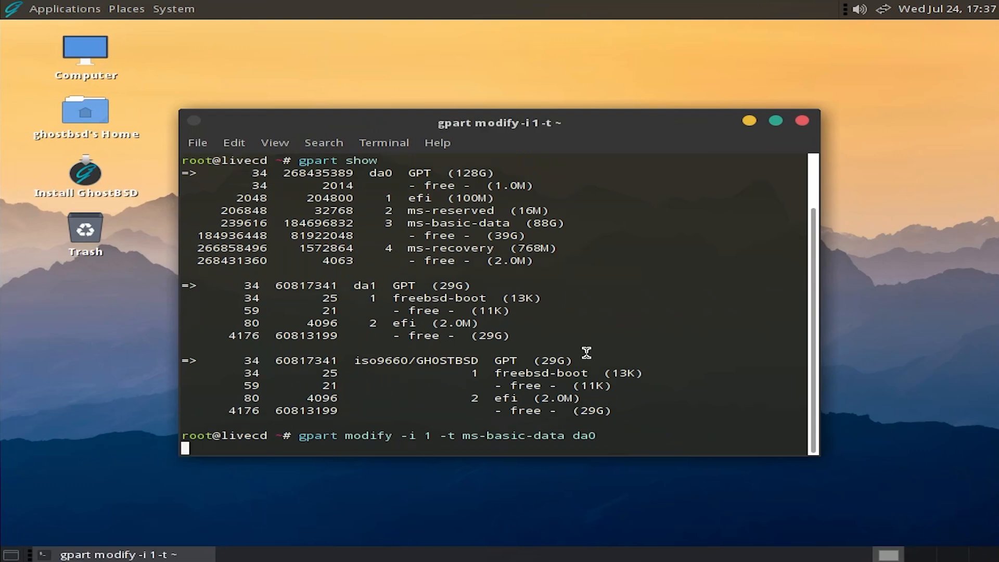
type("gpart show")
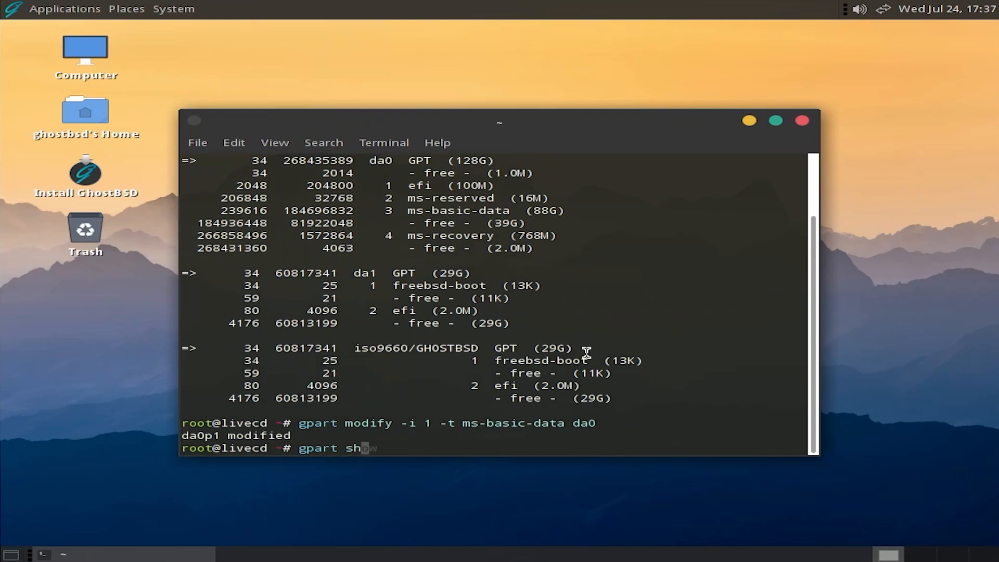
key("Return")
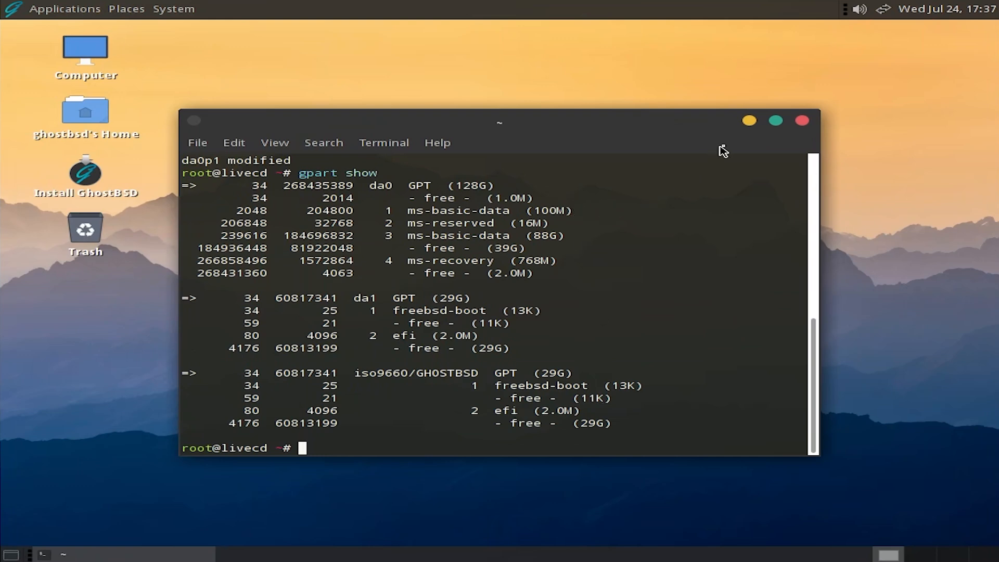
Minimize the terminal, start the GhostBSD installer and accept English as the language and English (US) as the keyboard layout.
left_click(750, 122)
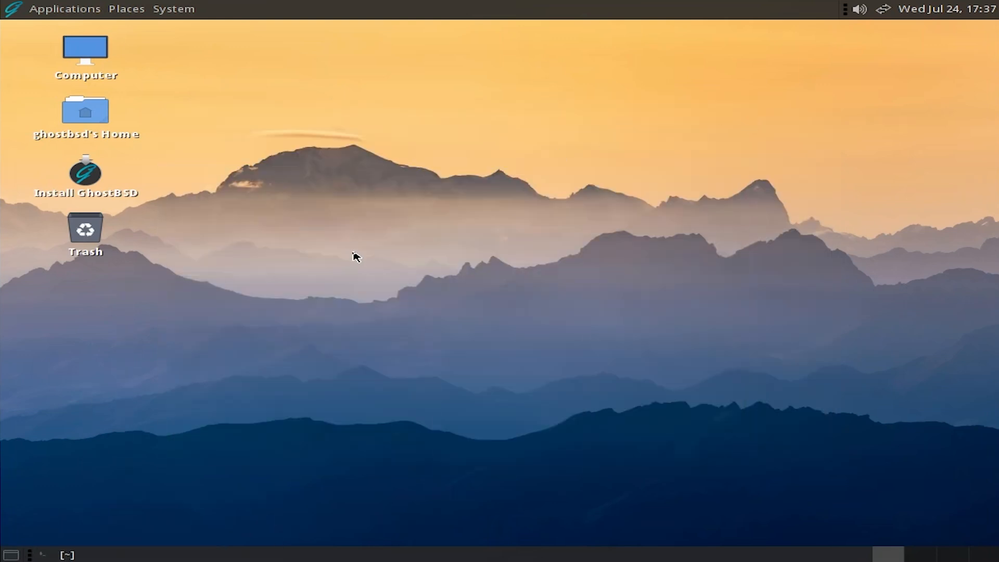
double_click(86, 183)
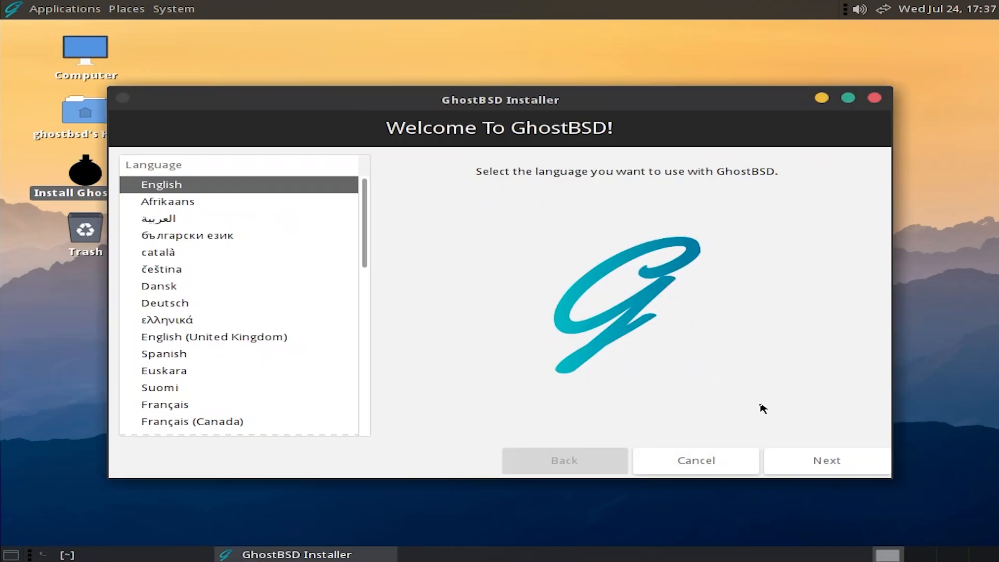
left_click(827, 472)
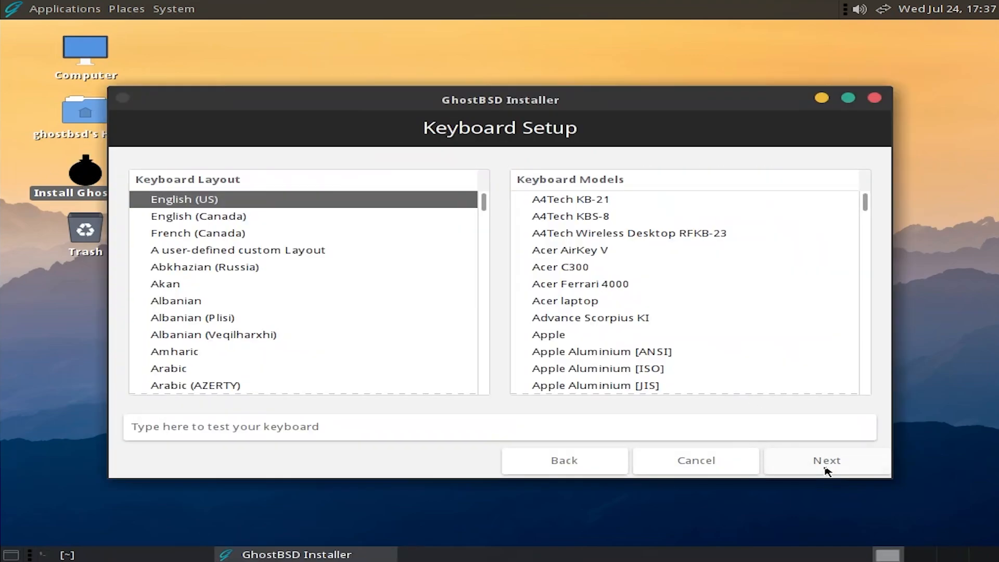
left_click(824, 467)
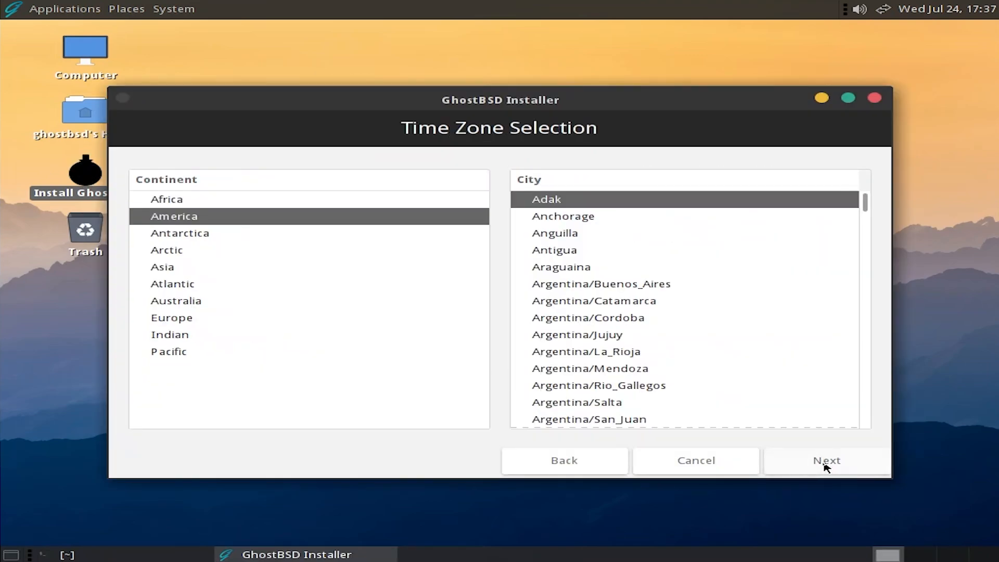
Set the time zone to America with Bahia_Banderas as the city and continue to the installation type.
scroll(757, 320, "down", 15)
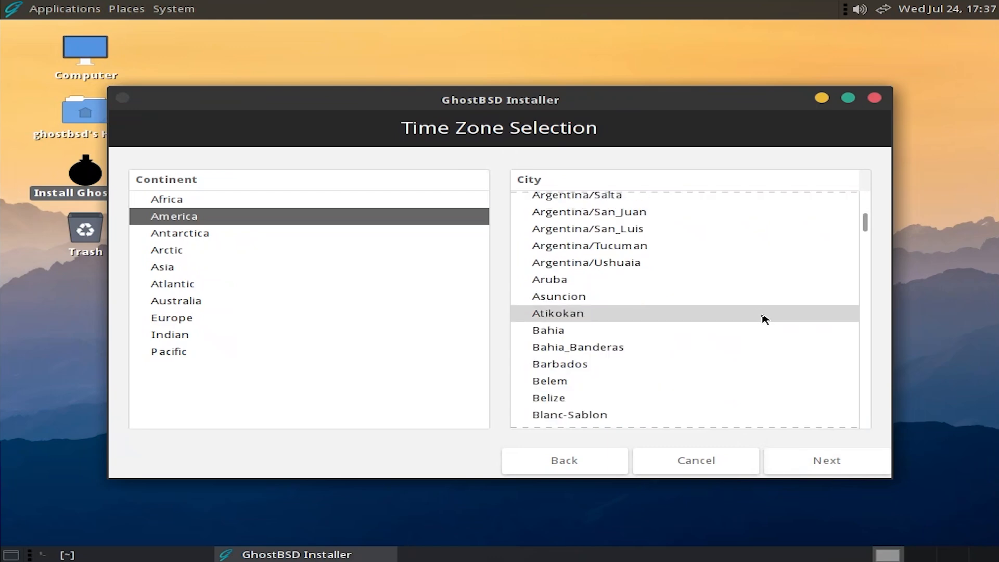
left_click(631, 346)
left_click(804, 467)
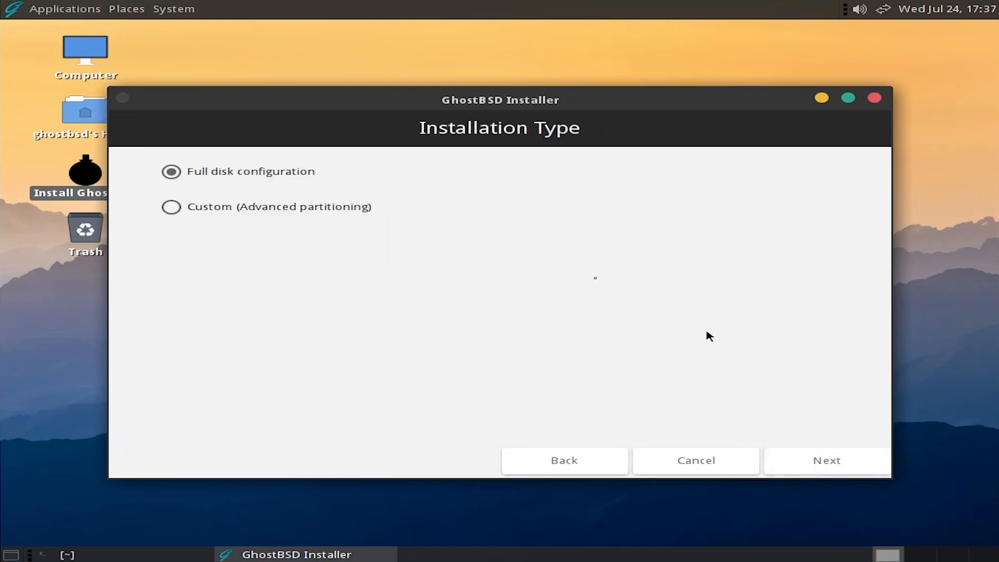
Choose Custom (Advanced partitioning) and automatically create a ZFS partition layout in the free space of da0.
left_click(298, 209)
left_click(790, 464)
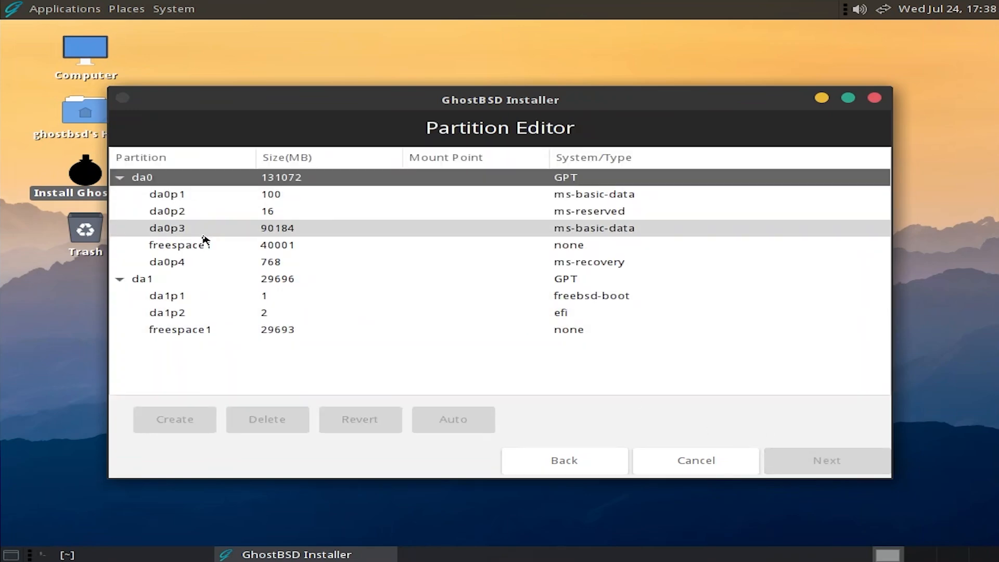
left_click(211, 250)
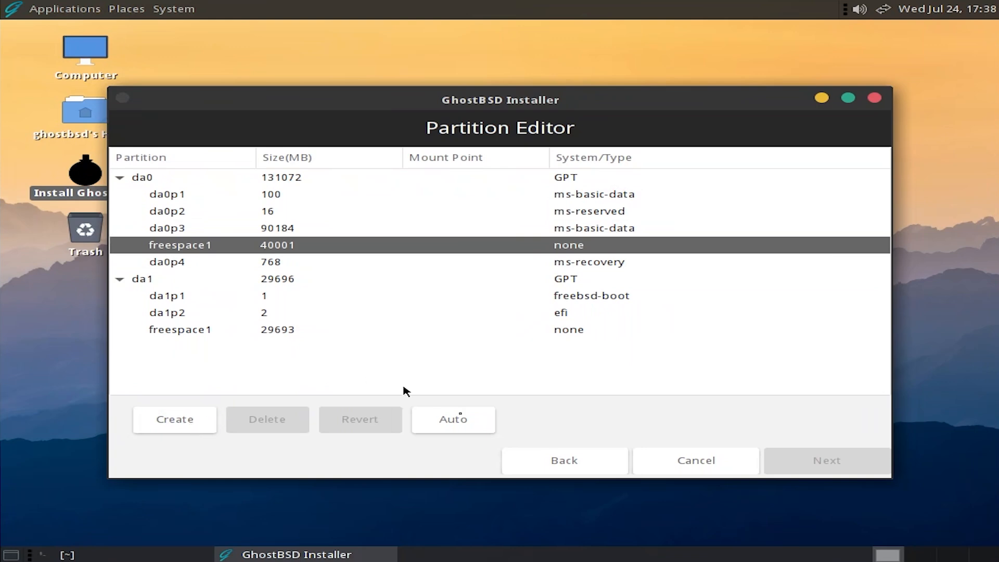
left_click(463, 422)
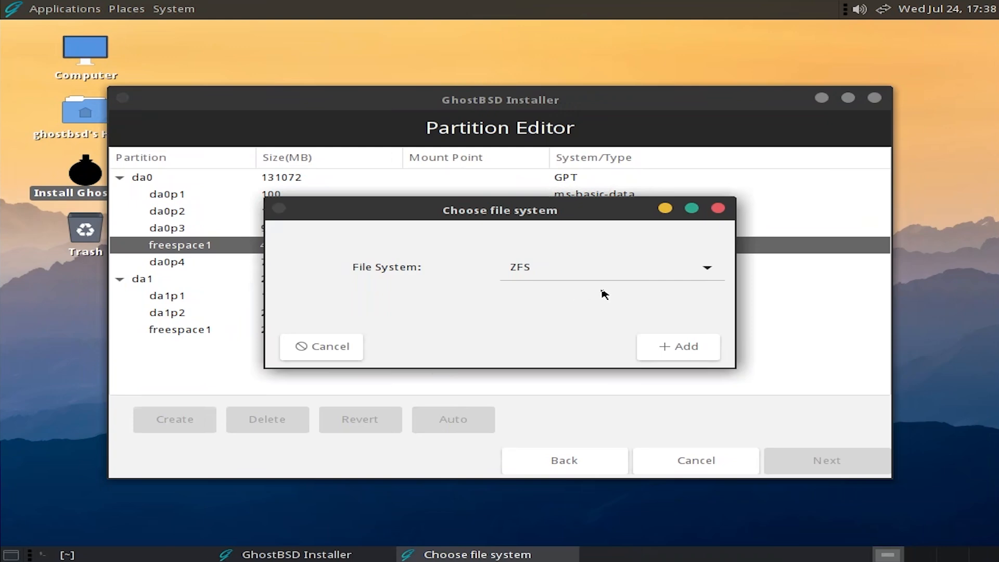
left_click(703, 272)
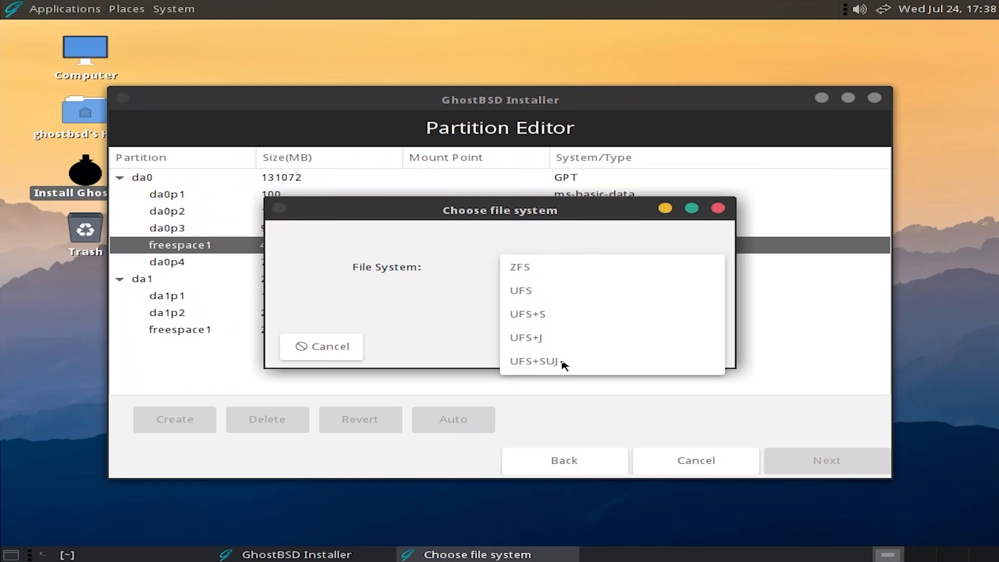
left_click(535, 268)
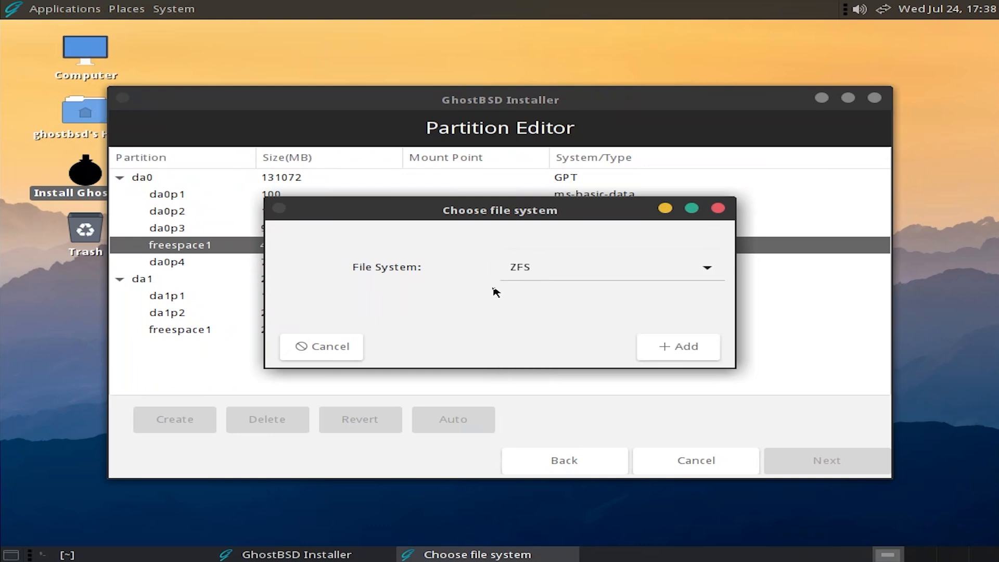
left_click(686, 347)
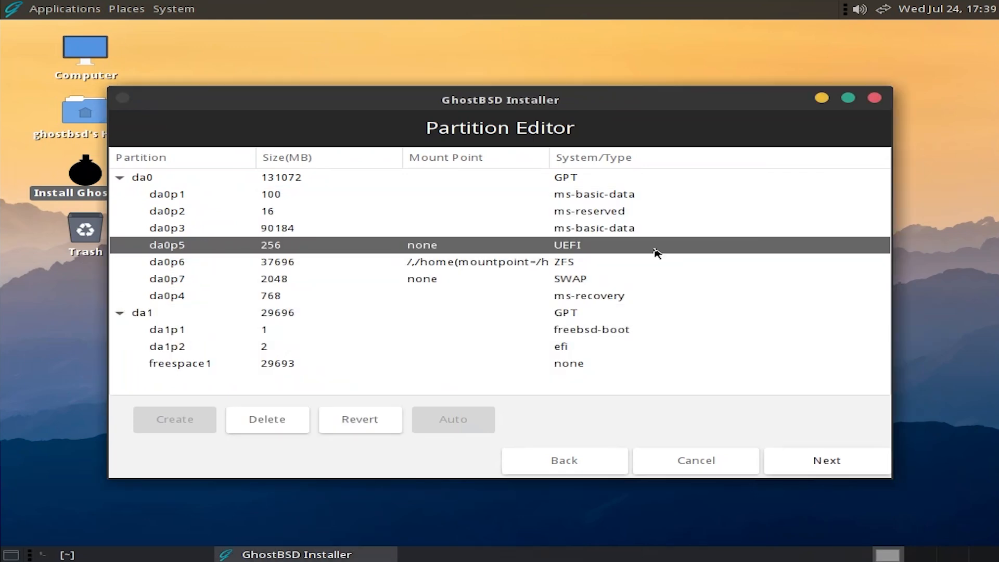
Accept the partition layout and choose Setup rEFInd boot manager as the boot option.
left_click(818, 466)
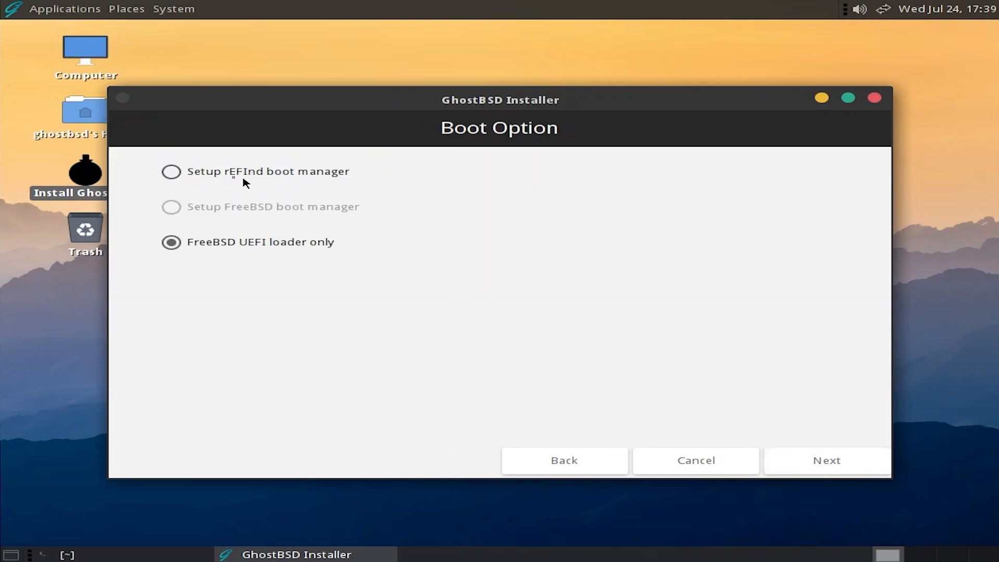
left_click(205, 175)
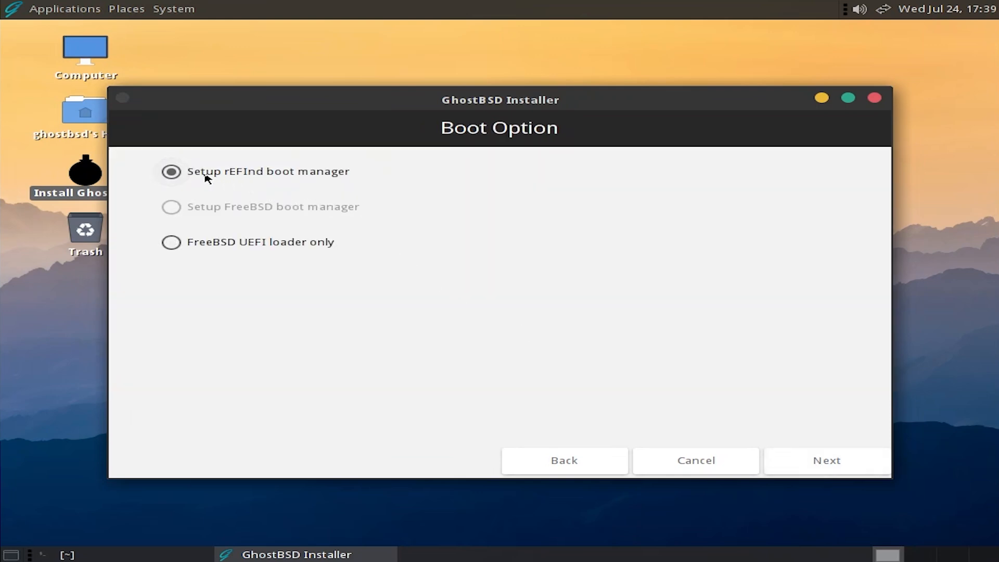
left_click(827, 460)
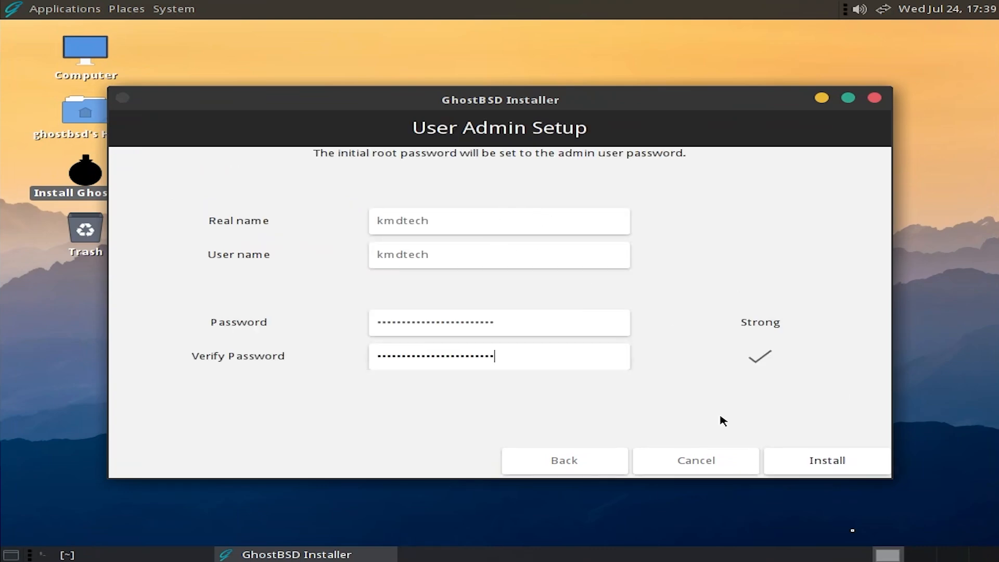
Install GhostBSD with the filled-in admin user account and continue using the live media once it completes.
left_click(819, 471)
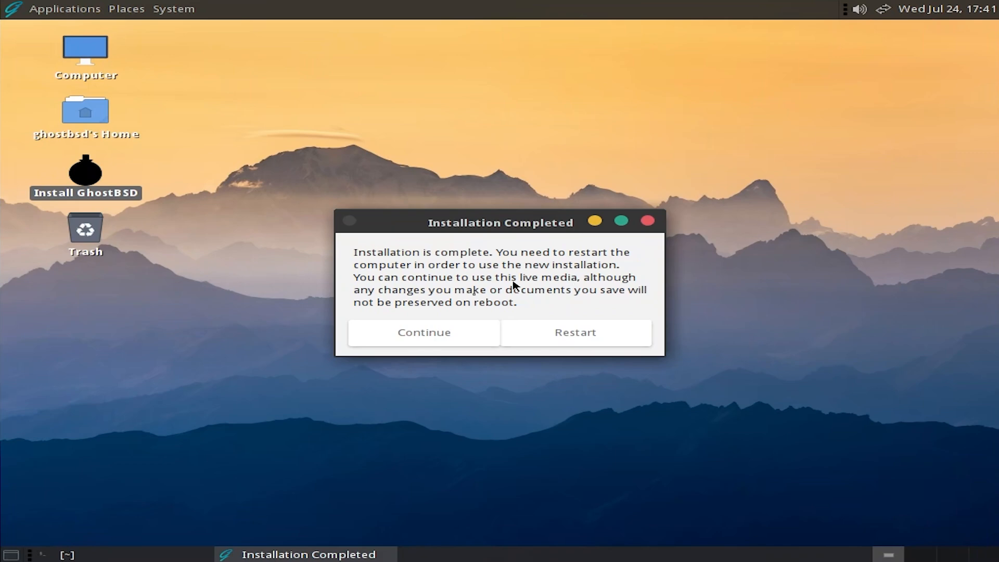
left_click(409, 341)
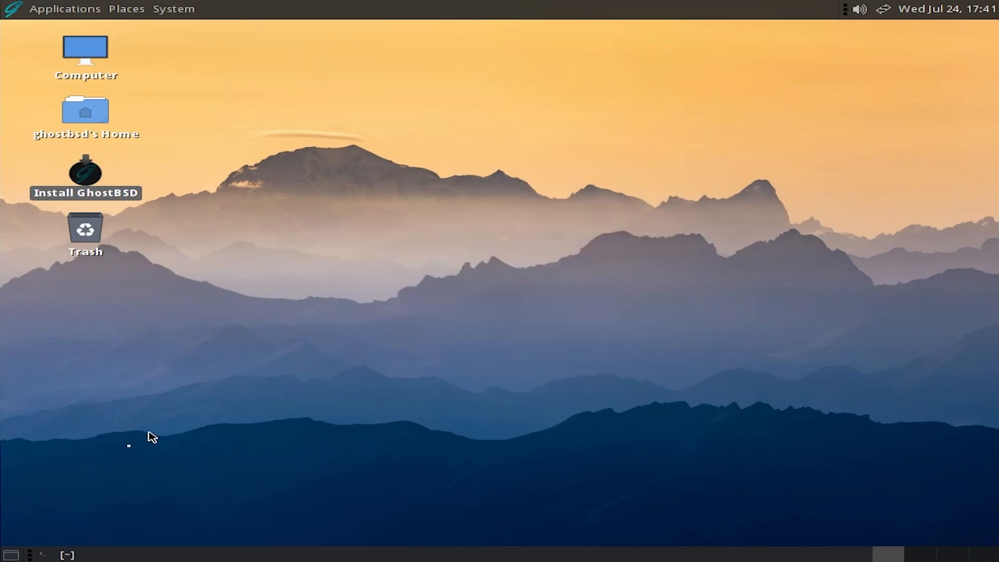
Restore the terminal, list the partitions with gpart show and examine the new GhostBSD partitions and partition 1 on da0.
left_click(73, 555)
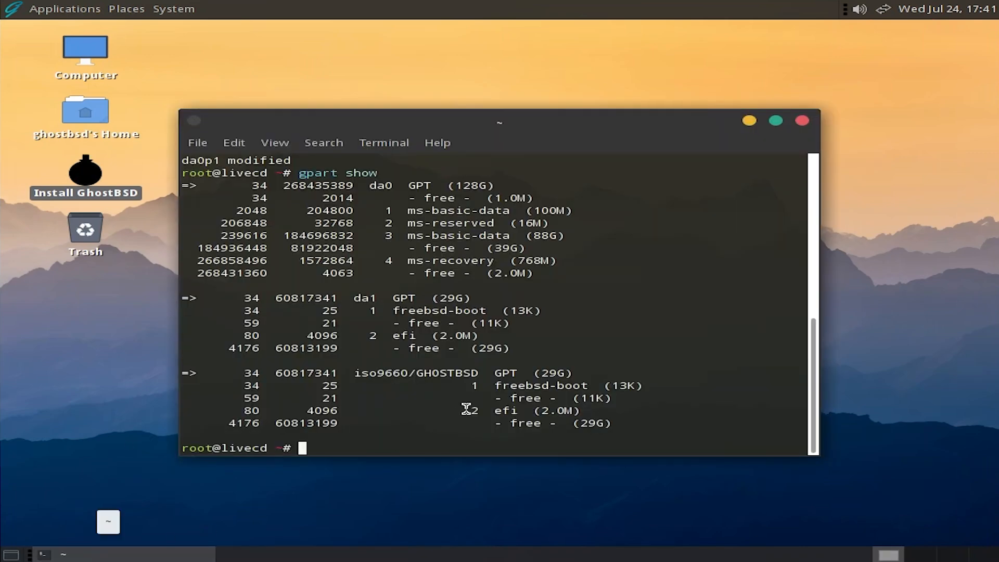
key("Up")
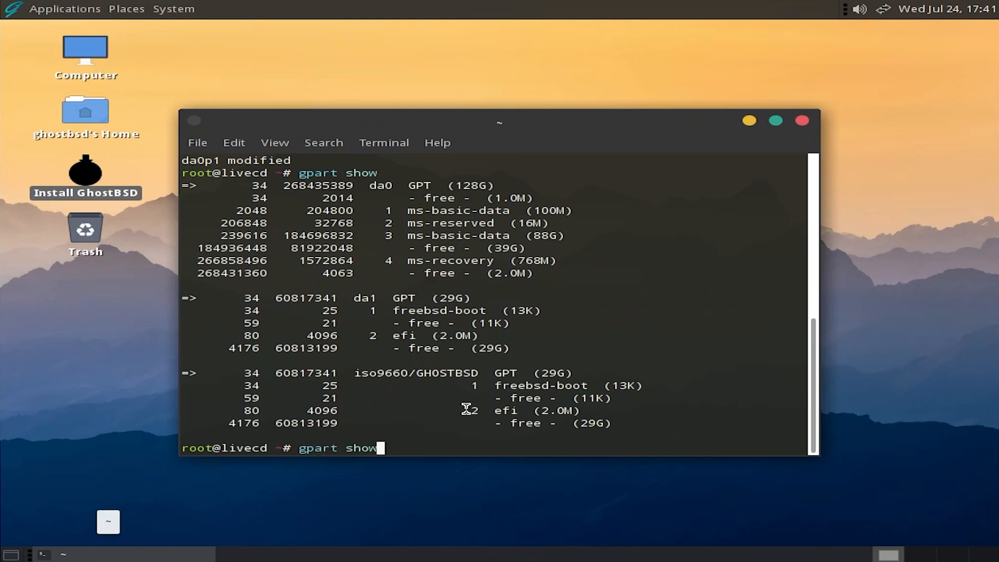
key("Return")
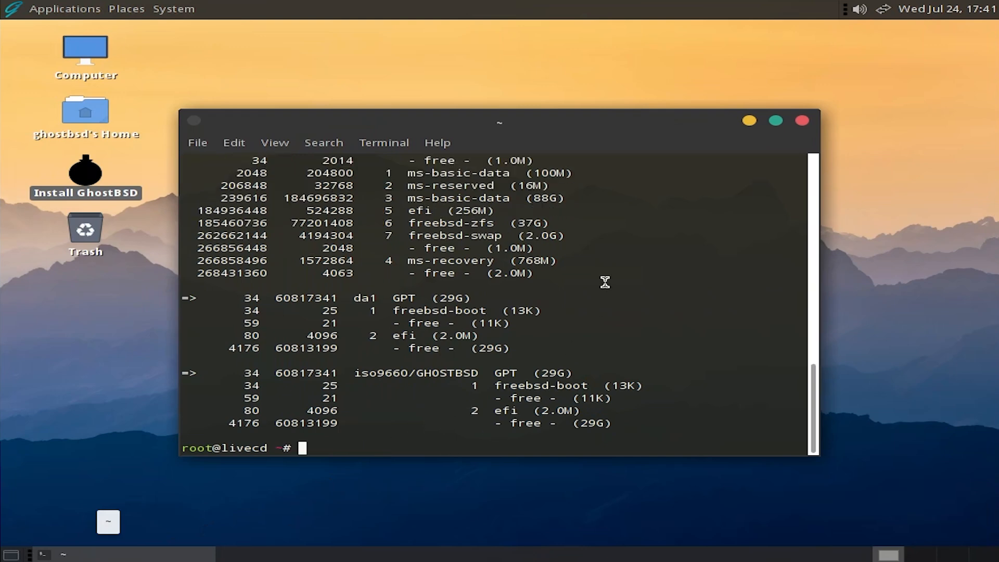
left_click_drag(578, 235, 184, 211)
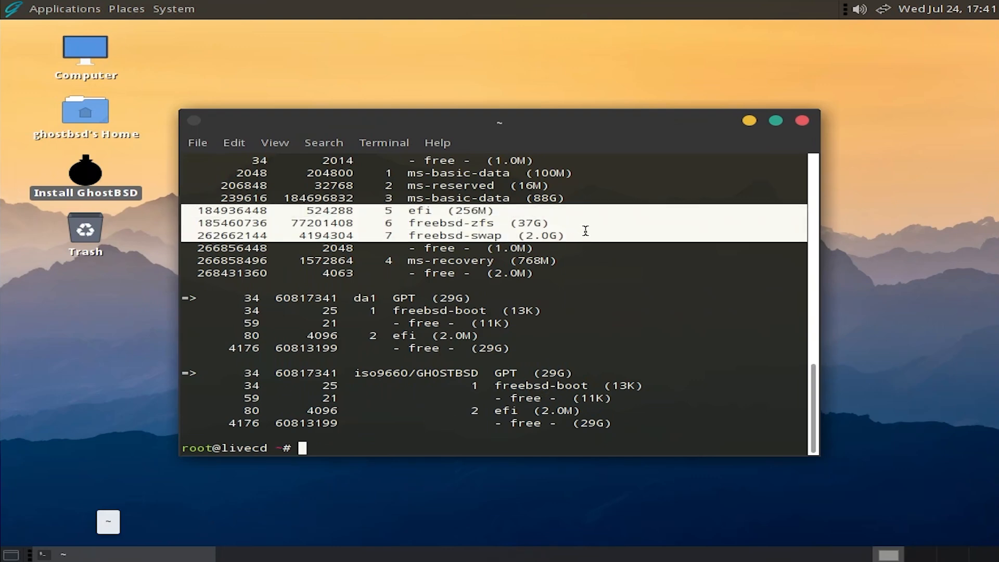
left_click(622, 265)
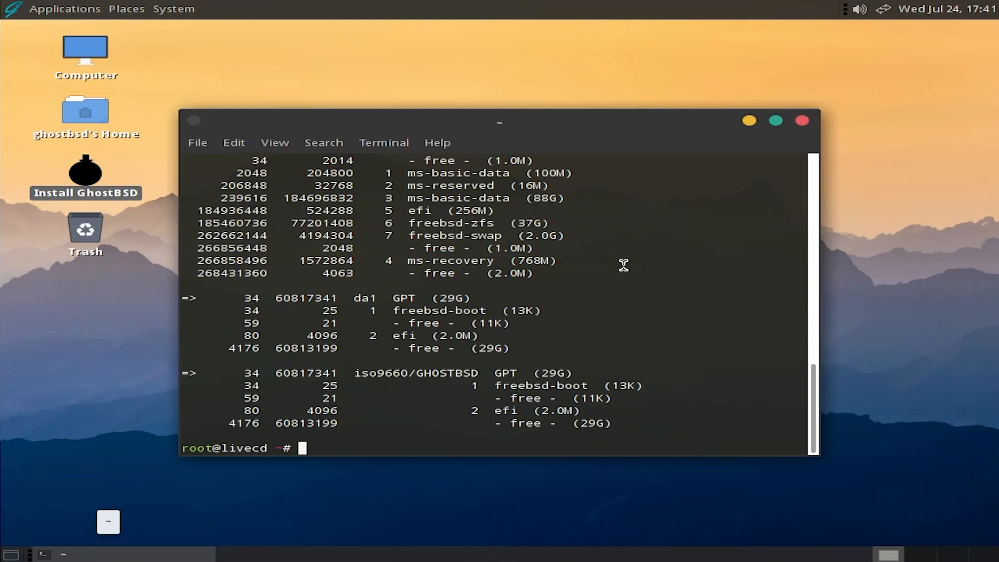
left_click_drag(591, 173, 186, 173)
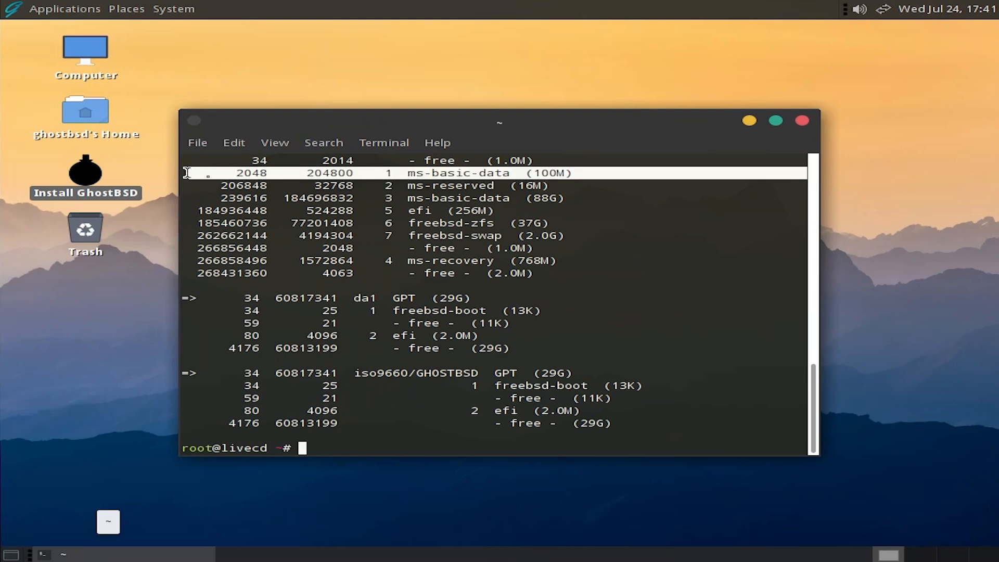
left_click(603, 236)
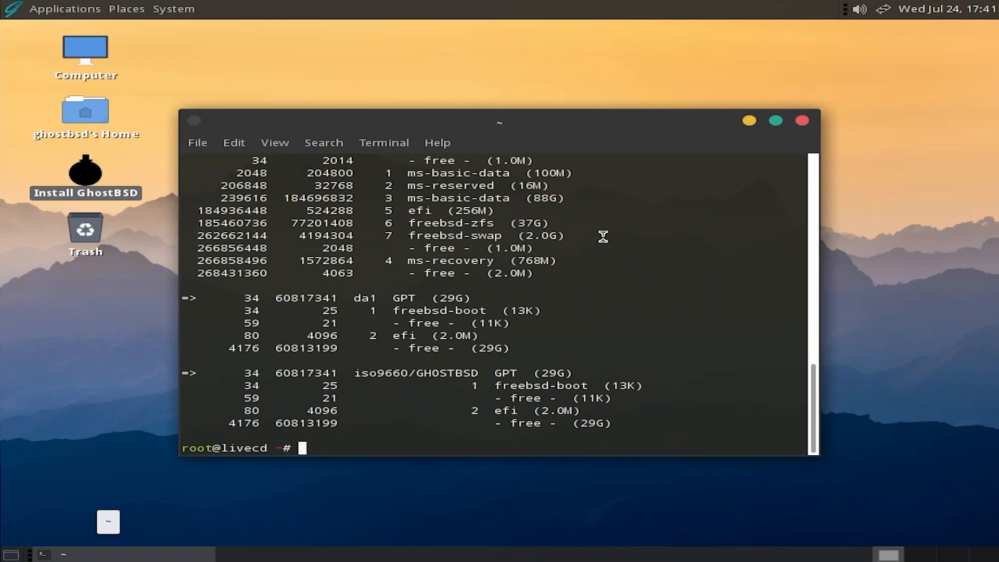
Change the type of partition 1 on da0 to efi with gpart modify and list the partitions again.
type("gpart modify -i 1 -t ms-basic-data da0")
key("Left")
key("Left")
key("Left")
key("Left")
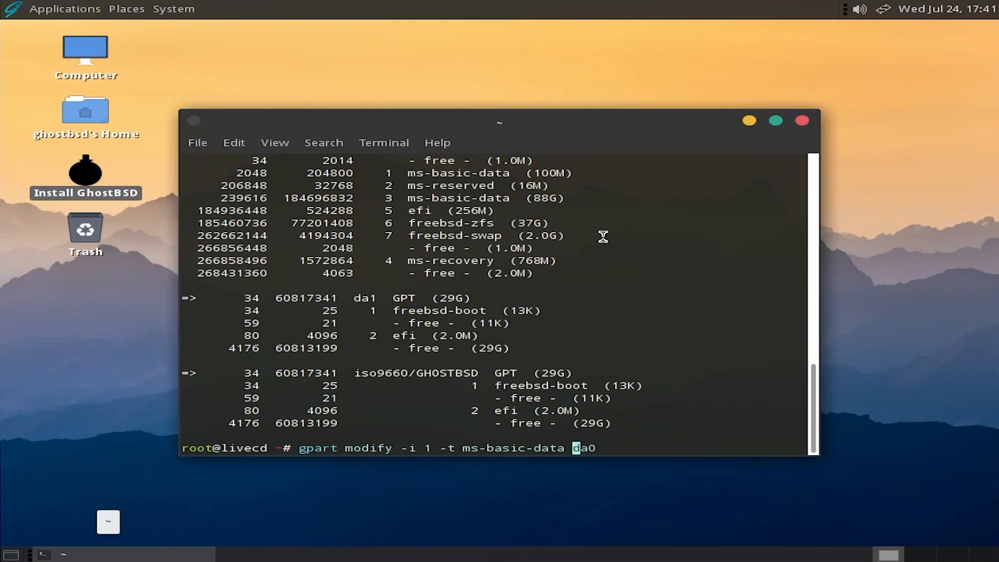
key("BackSpace")
key("BackSpace")
key("BackSpace")
key("BackSpace")
key("BackSpace")
key("BackSpace")
key("BackSpace")
key("BackSpace")
key("BackSpace")
key("BackSpace")
key("BackSpace")
key("BackSpace")
key("BackSpace")
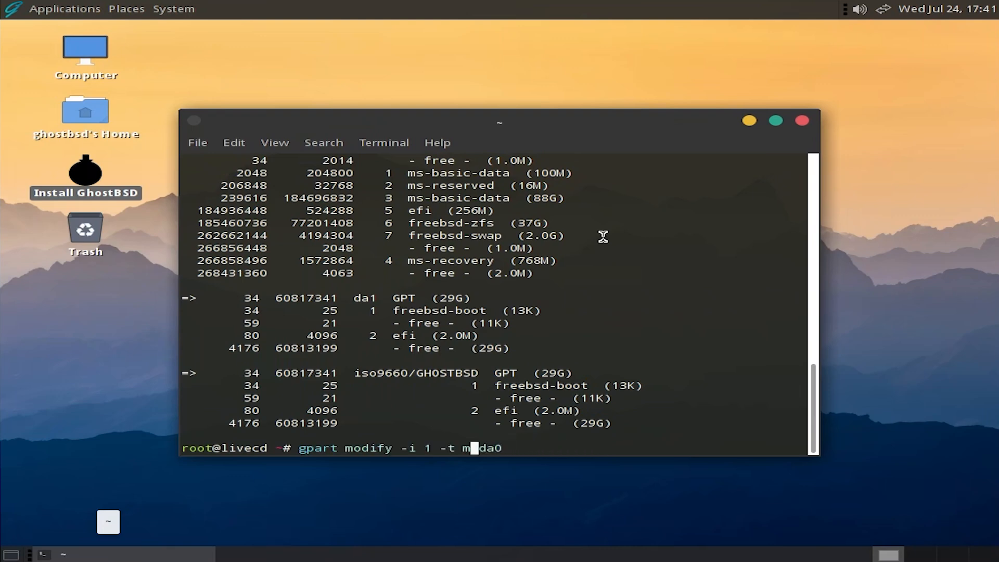
type("efi")
key("Return")
key("Up")
key("Up")
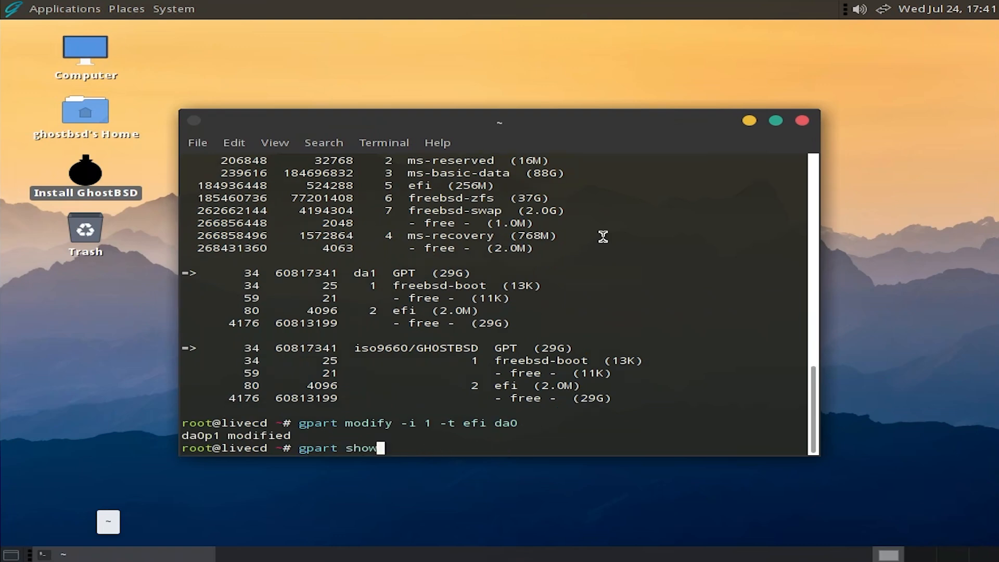
key("Return")
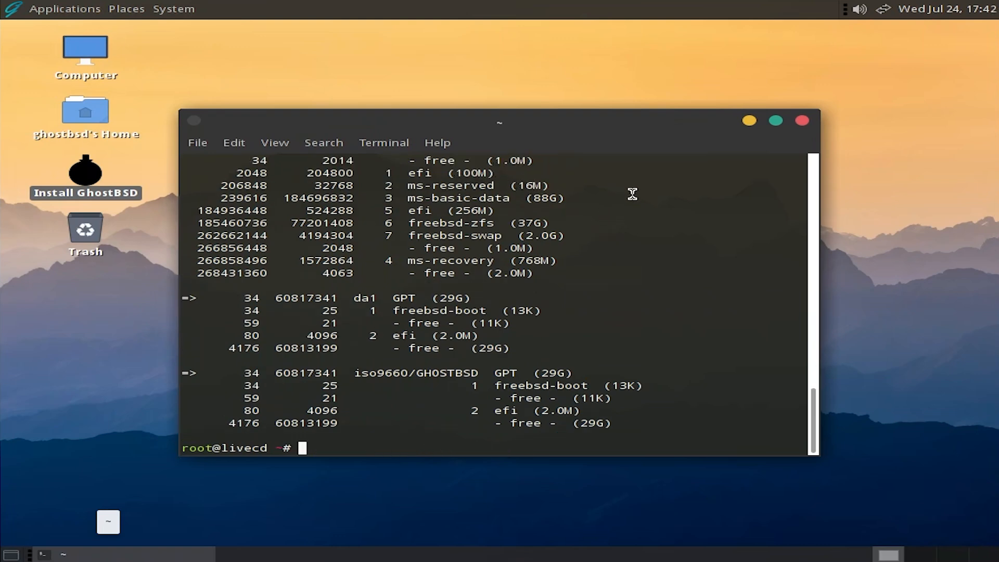
Close the terminal despite its running process and restart the live system.
left_click(802, 121)
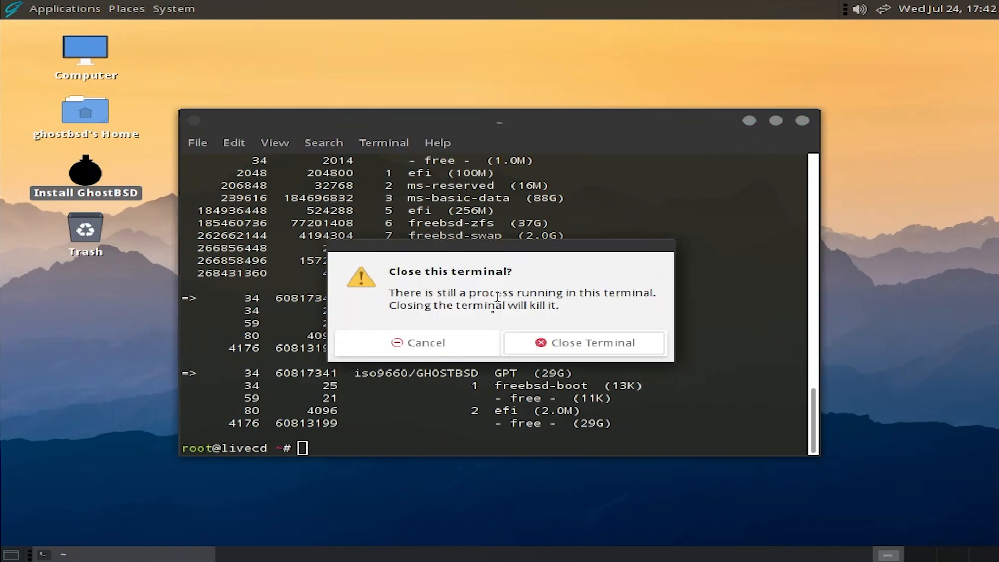
left_click(587, 345)
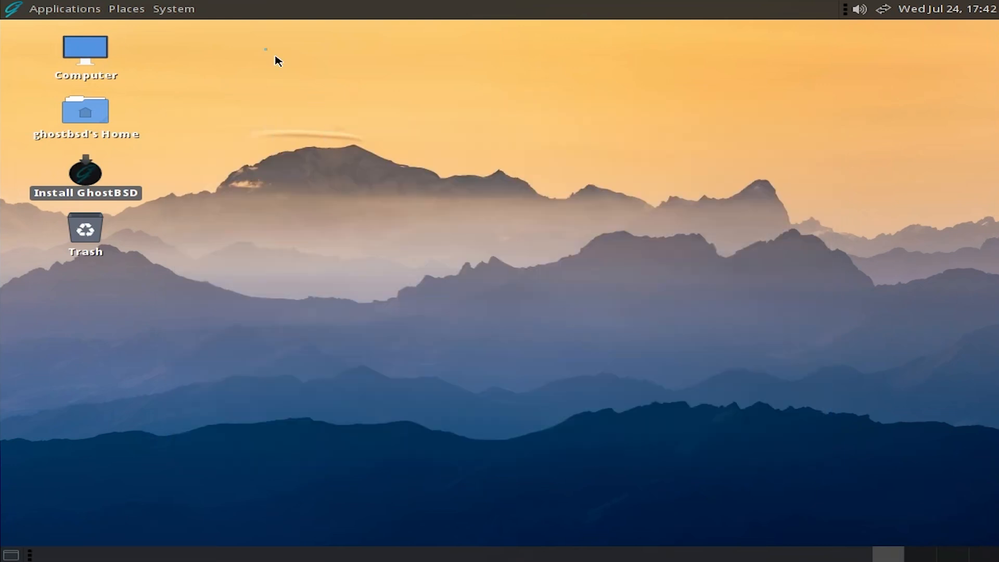
left_click(189, 12)
left_click(267, 213)
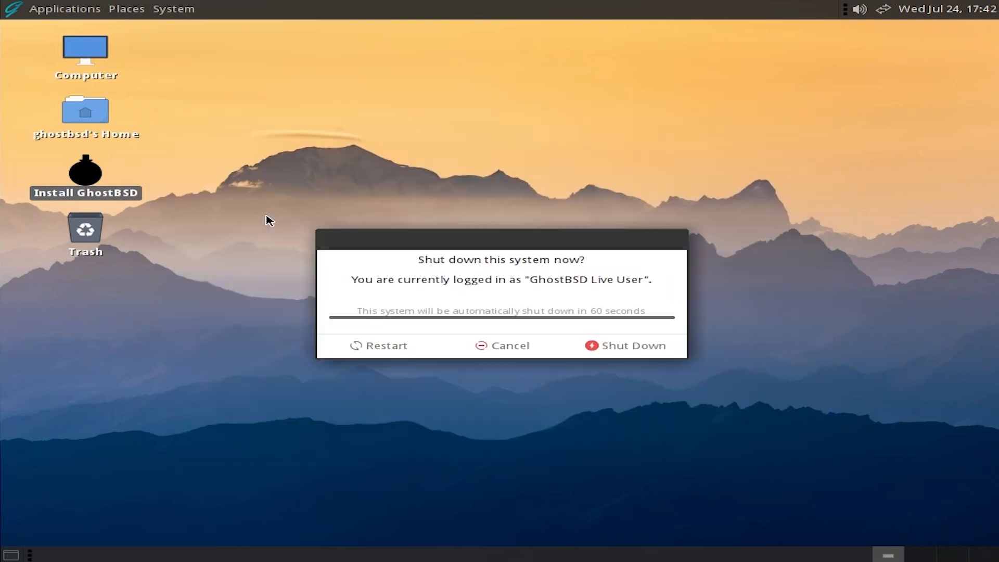
left_click(375, 346)
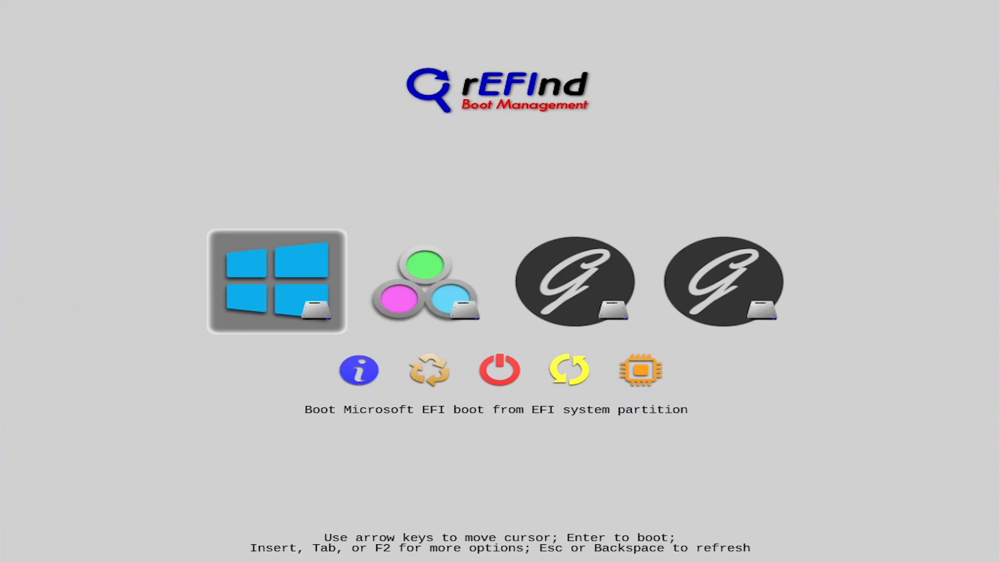
Go through the rEFInd boot entries and hide the EFI\ghostbsd\BOOTX64.EFI entry on the 255 MiB FAT volume.
key("Right")
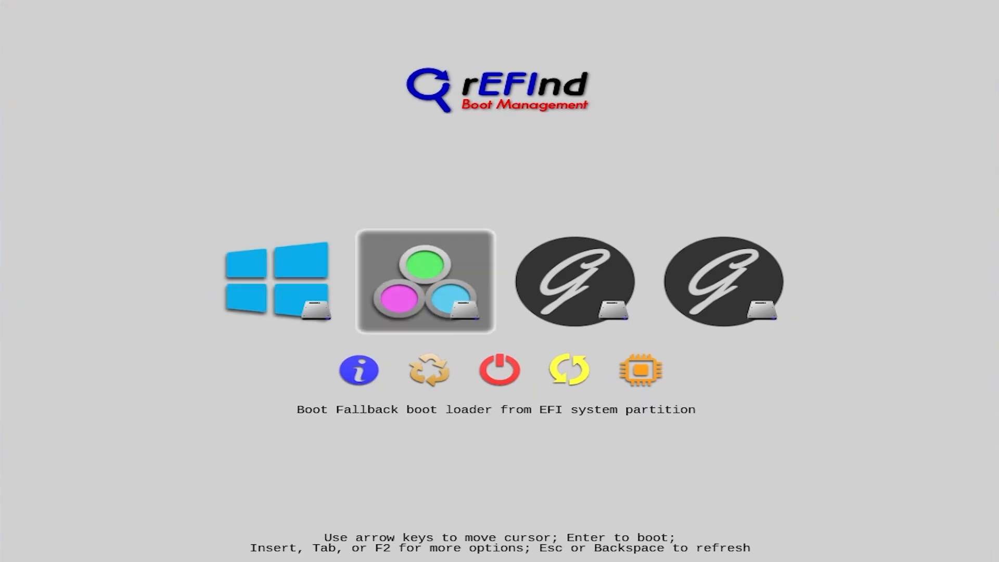
key("Right")
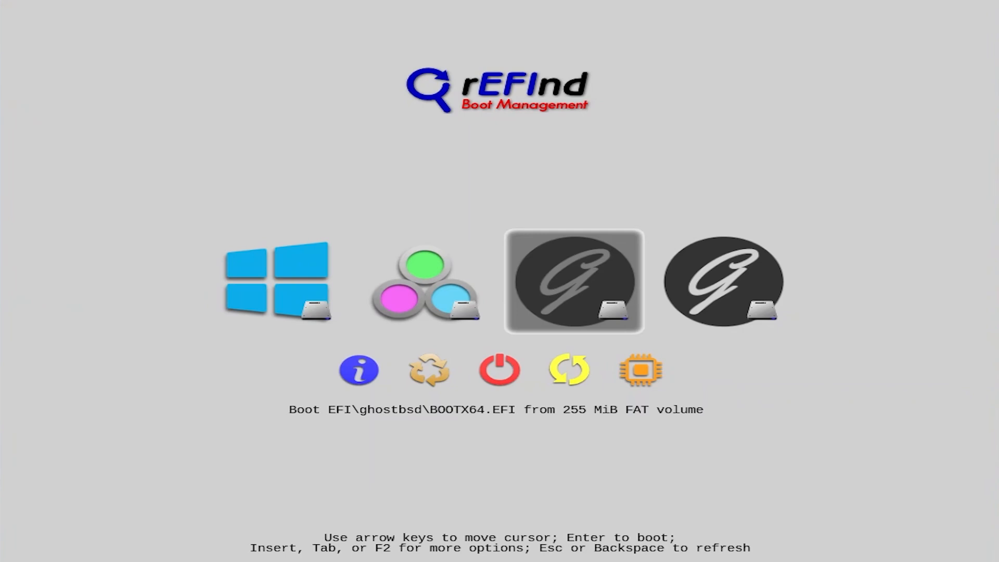
key("Right")
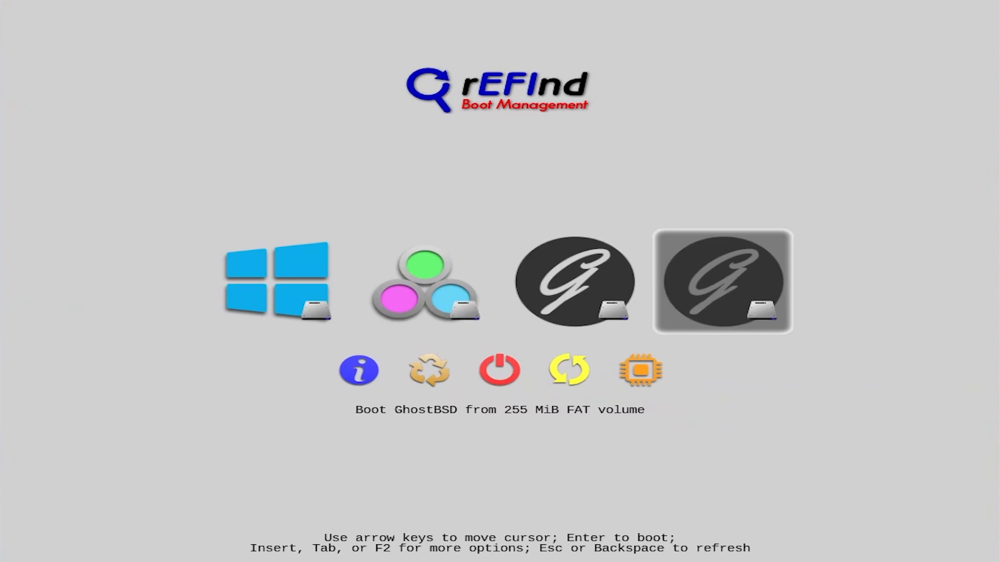
key("Left")
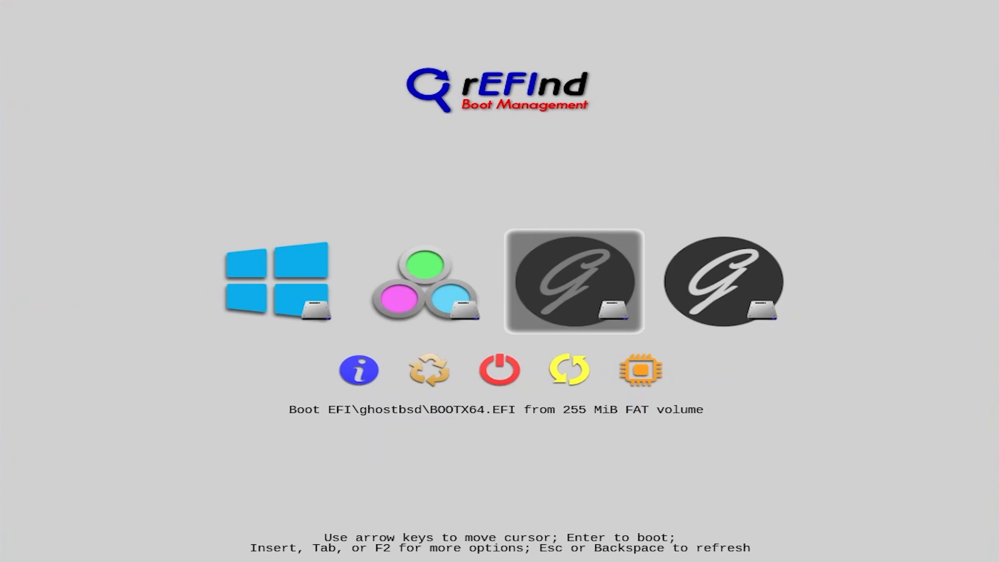
key("Delete")
key("Up")
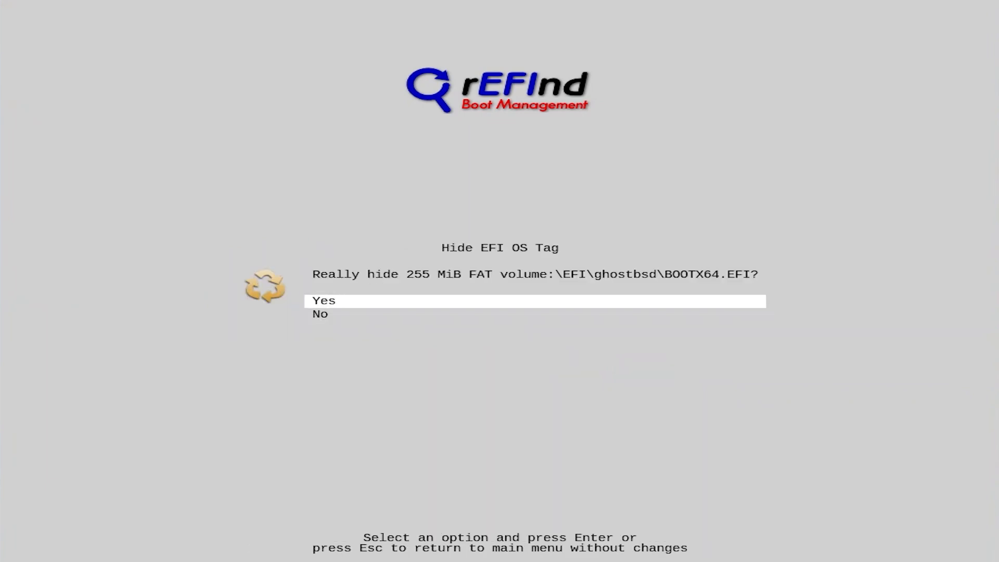
key("Return")
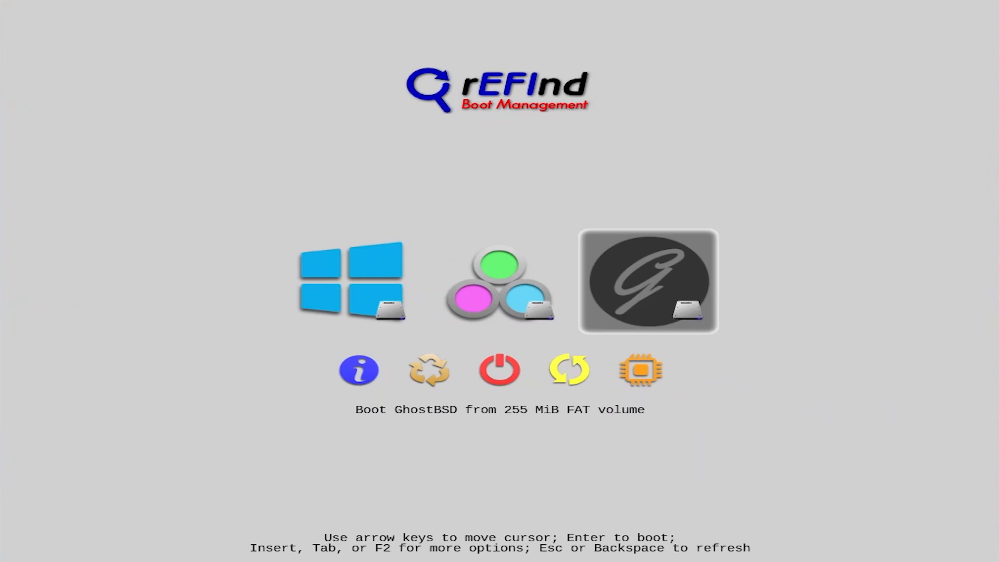
Restore the hidden EFI\ghostbsd\BOOTX64.EFI entry through rEFInd's hidden tags management.
key("Down")
key("Left")
key("Left")
key("Left")
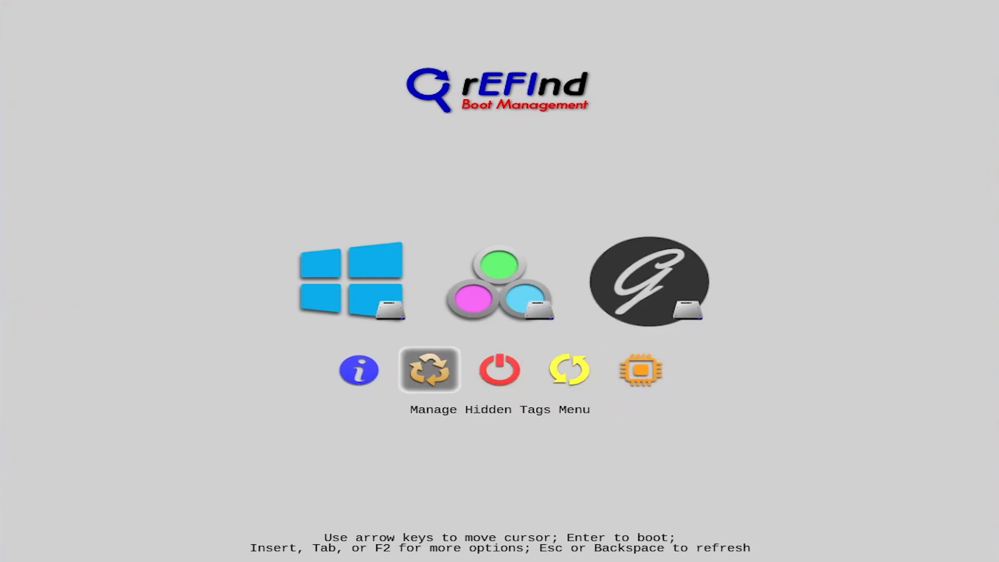
key("Return")
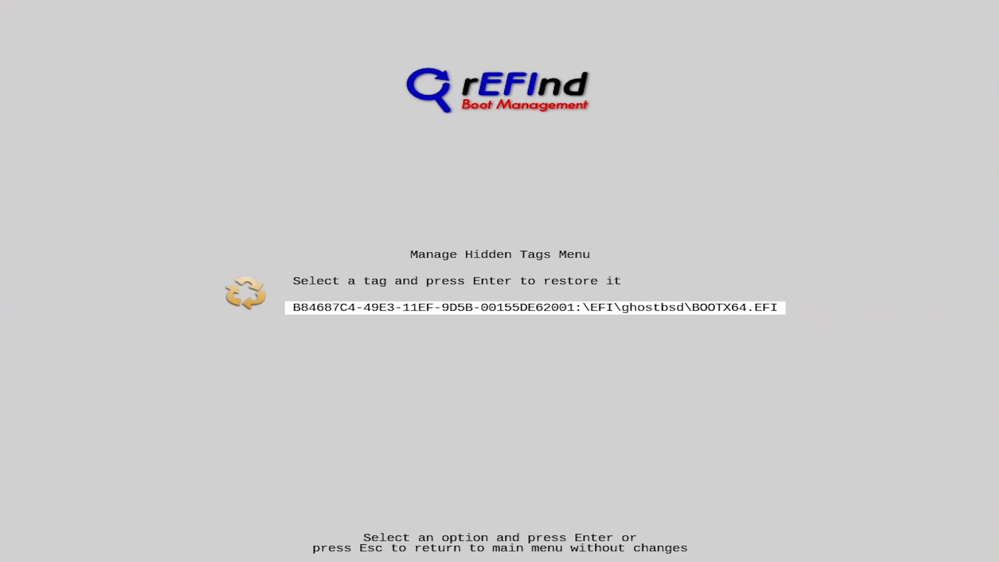
key("Return")
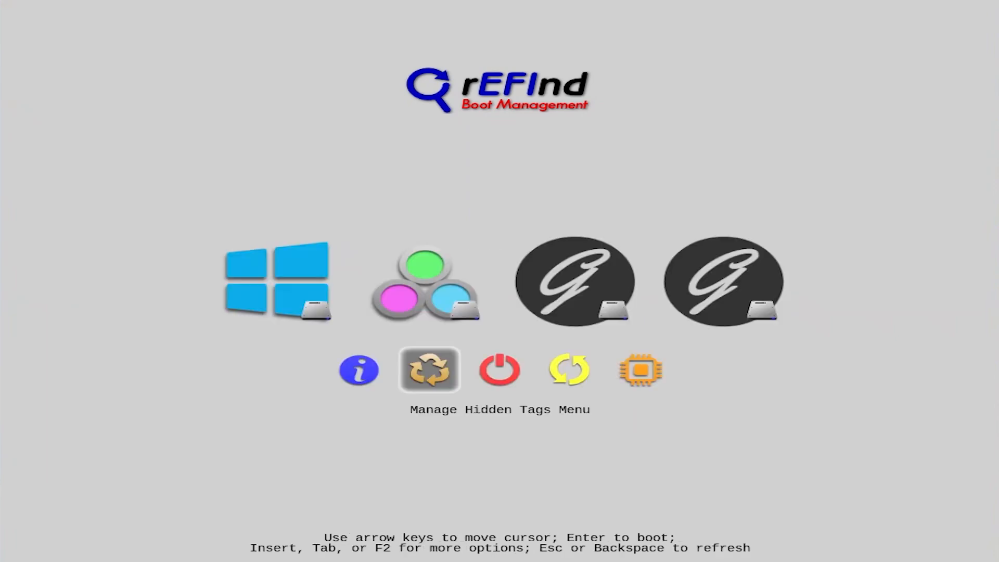
Boot the installed GhostBSD from rEFInd and log in with the user account's password, re-entering it if rejected.
key("Up")
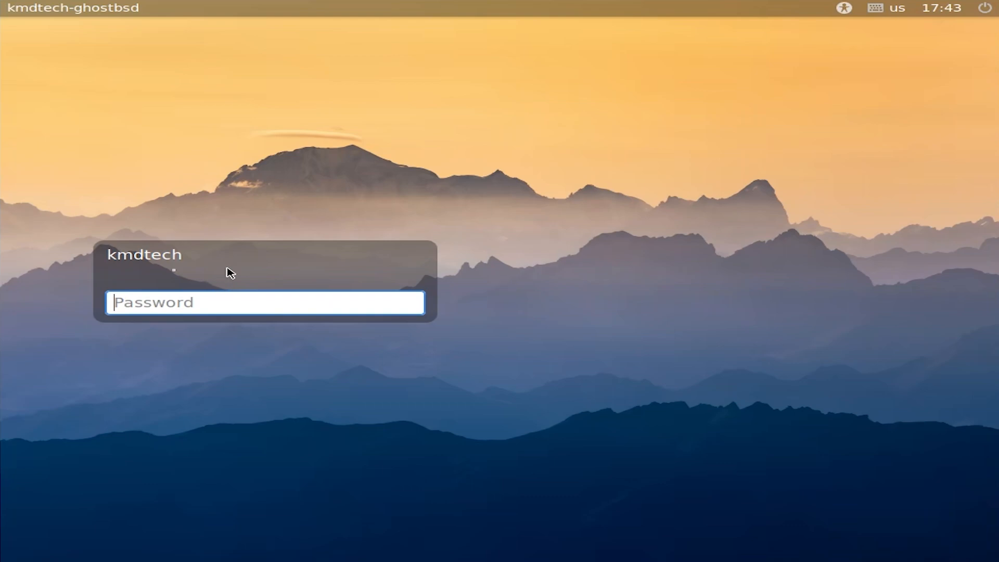
left_click(207, 306)
type("********")
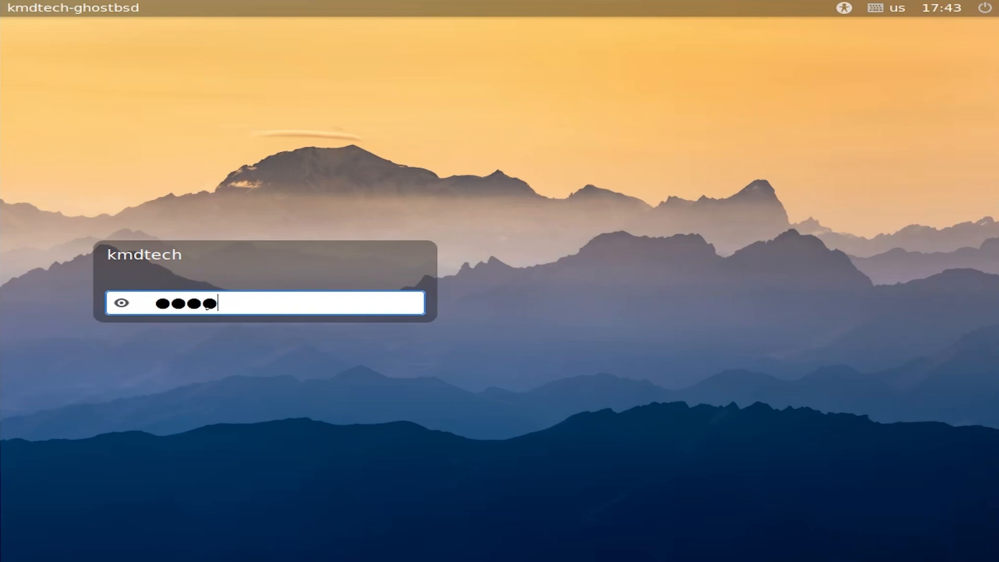
key("Return")
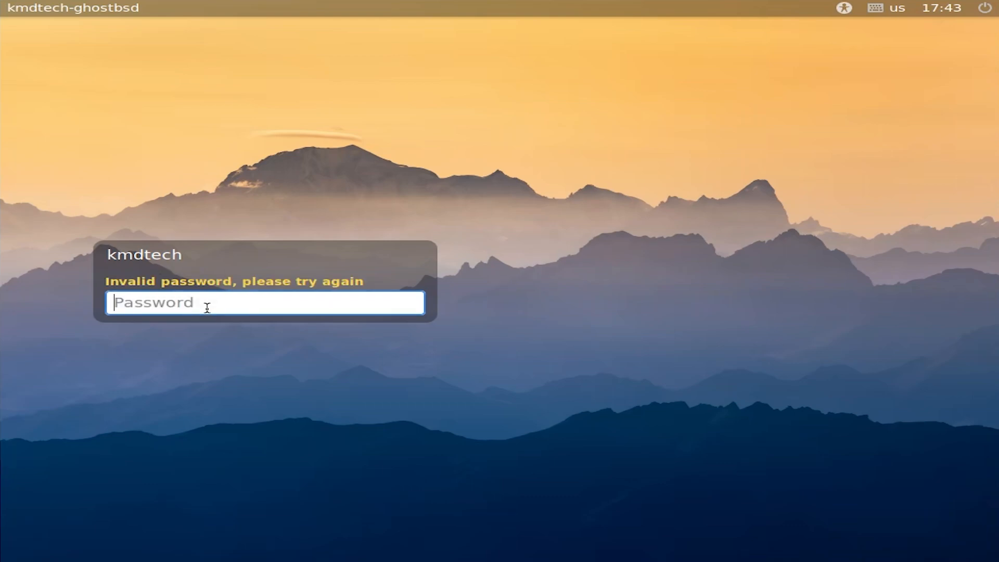
type("*******************")
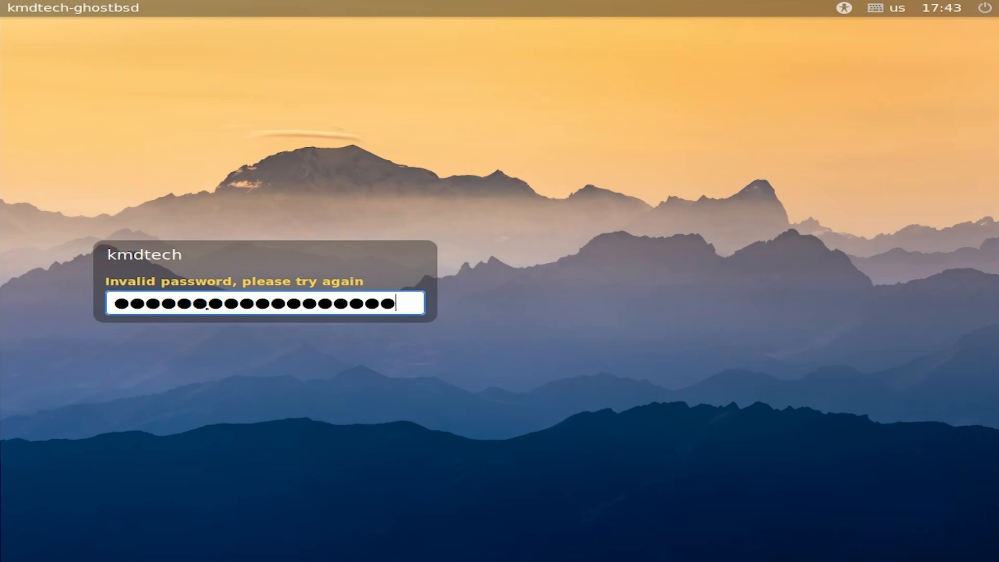
key("Return")
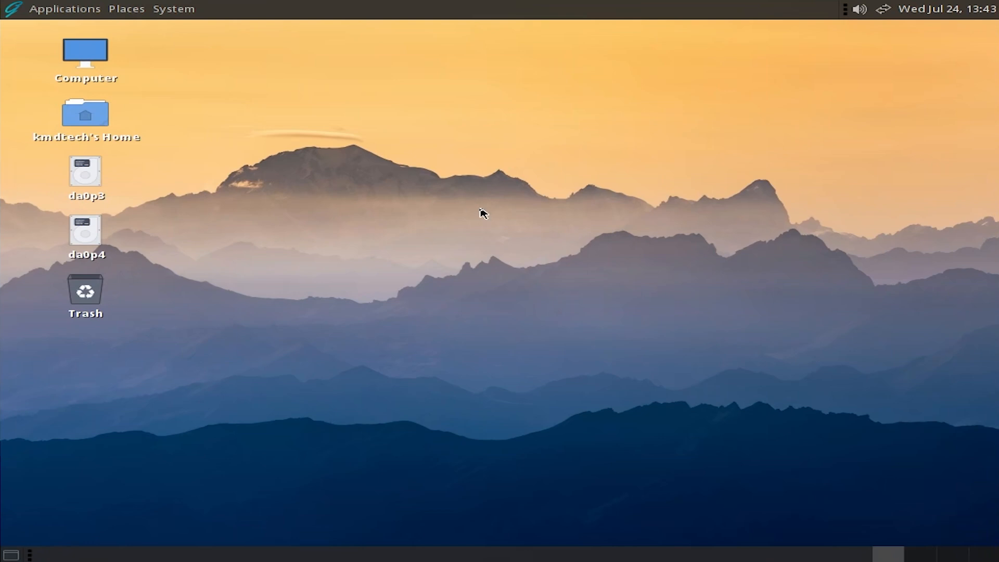
Restart GhostBSD and boot Windows through the Microsoft EFI boot entry in rEFInd.
left_click(189, 17)
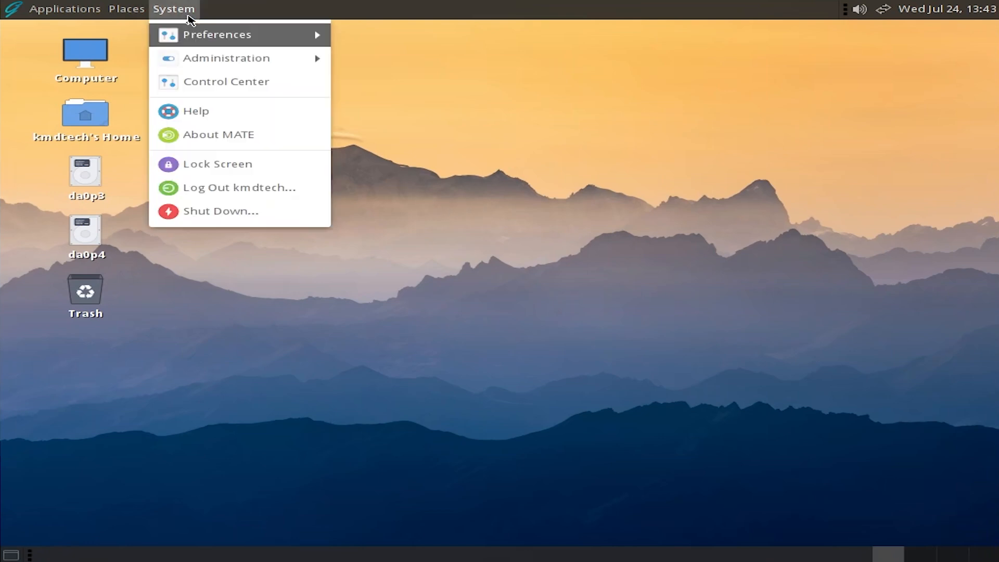
left_click(221, 210)
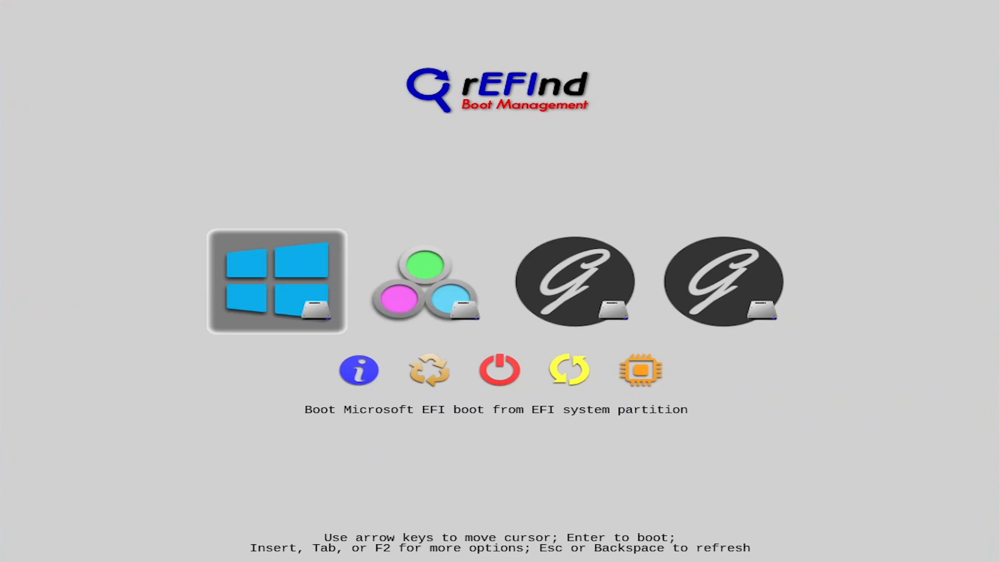
key("Return")
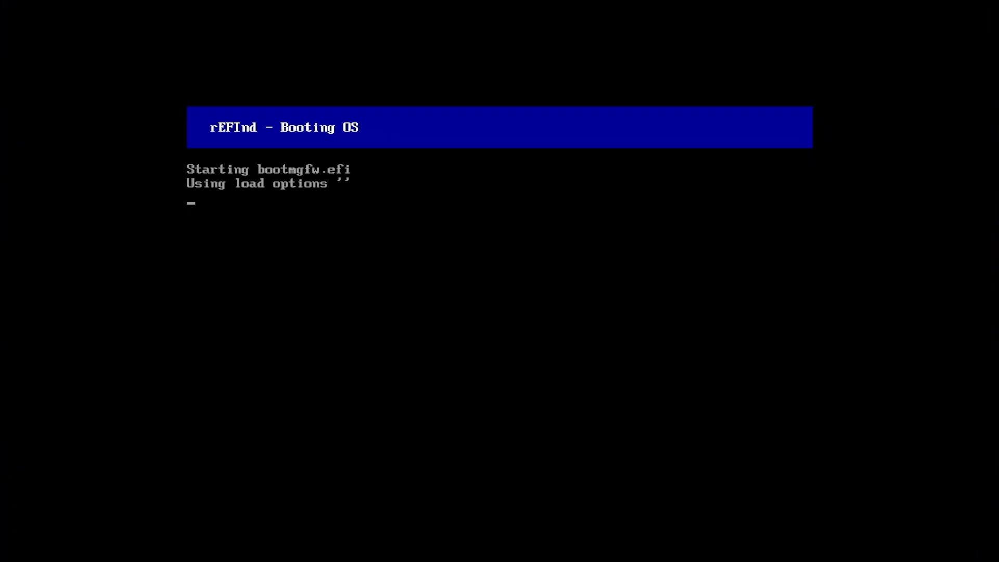